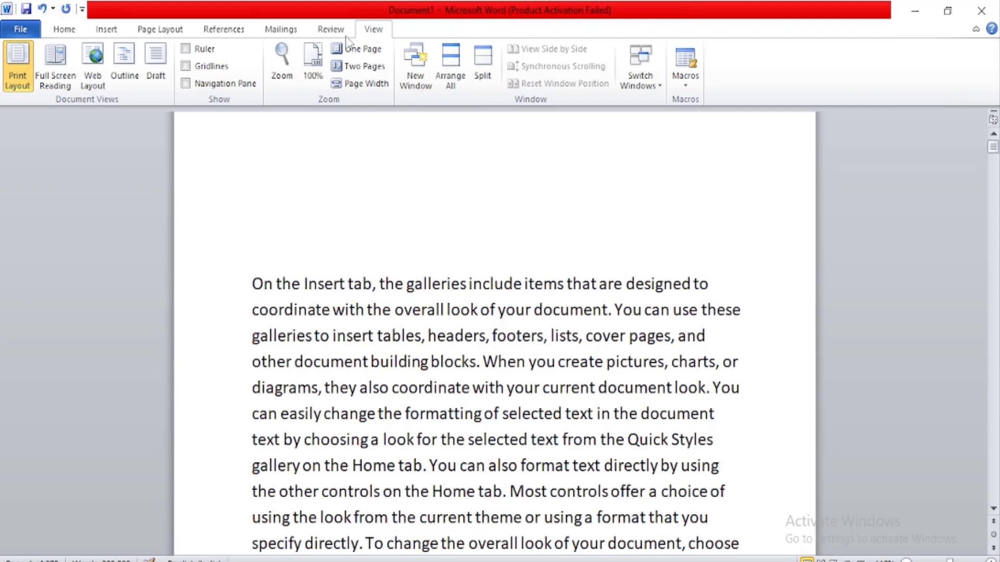
# Show the ruler and remove the tab stops at about 4.5 cm and 6.8 cm from the paragraph.
pyautogui.click(186, 52)
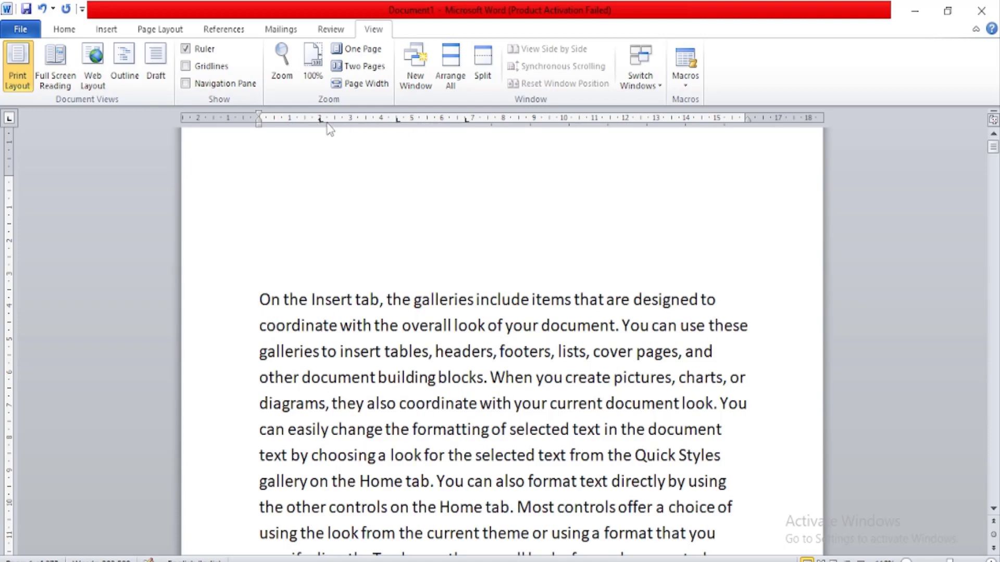
pyautogui.moveTo(397, 119); pyautogui.dragTo(400, 154)
pyautogui.moveTo(466, 121); pyautogui.dragTo(466, 134)
# Switch to PowerPoint and colour the phrase "to set left and right margin" red on the Ruler slide.
pyautogui.hotkey('alt', 'Tab')
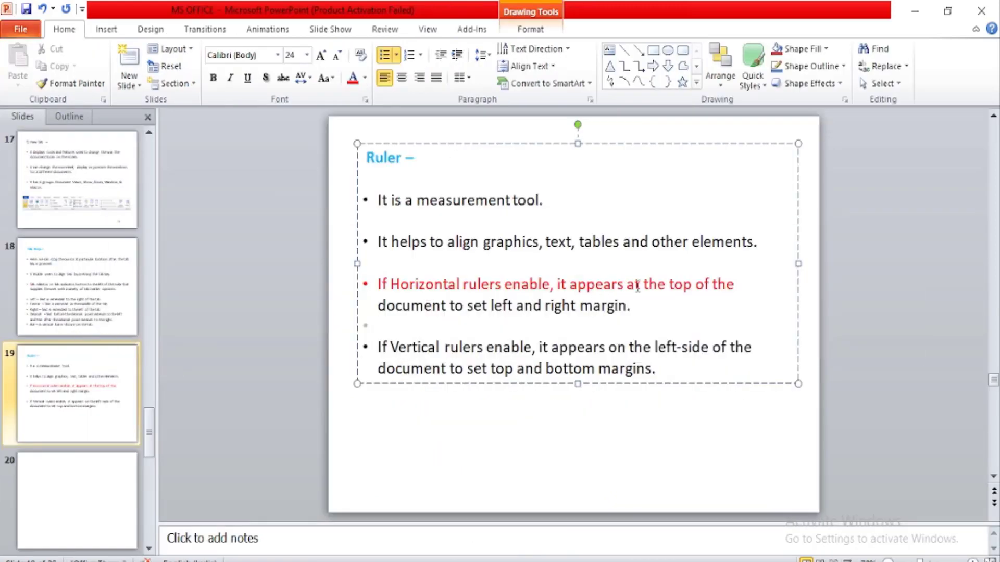
pyautogui.moveTo(367, 310); pyautogui.dragTo(559, 323)
pyautogui.click(539, 323)
pyautogui.moveTo(451, 306); pyautogui.dragTo(624, 309)
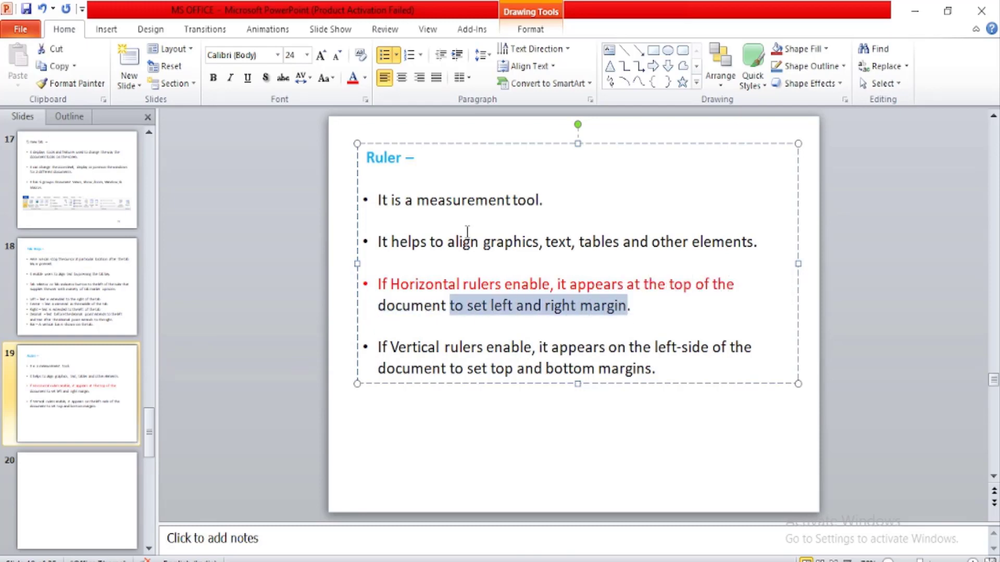
pyautogui.click(353, 78)
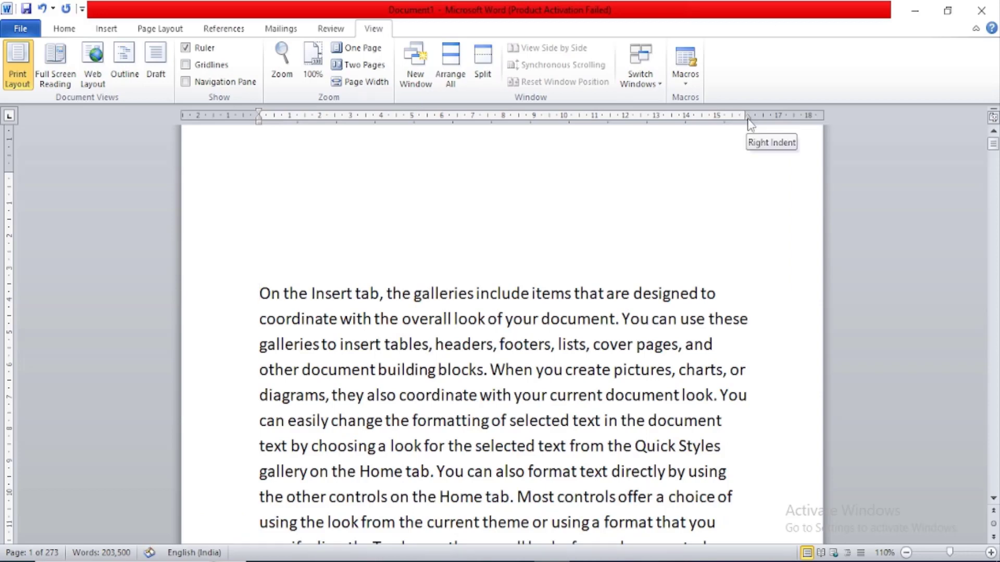
# Try a first-line indent of about 3 cm on the opening paragraph and return it to 0.
pyautogui.moveTo(747, 120)
pyautogui.mouseDown()
pyautogui.moveTo(671, 121)
pyautogui.moveTo(746, 125)
pyautogui.mouseUp()
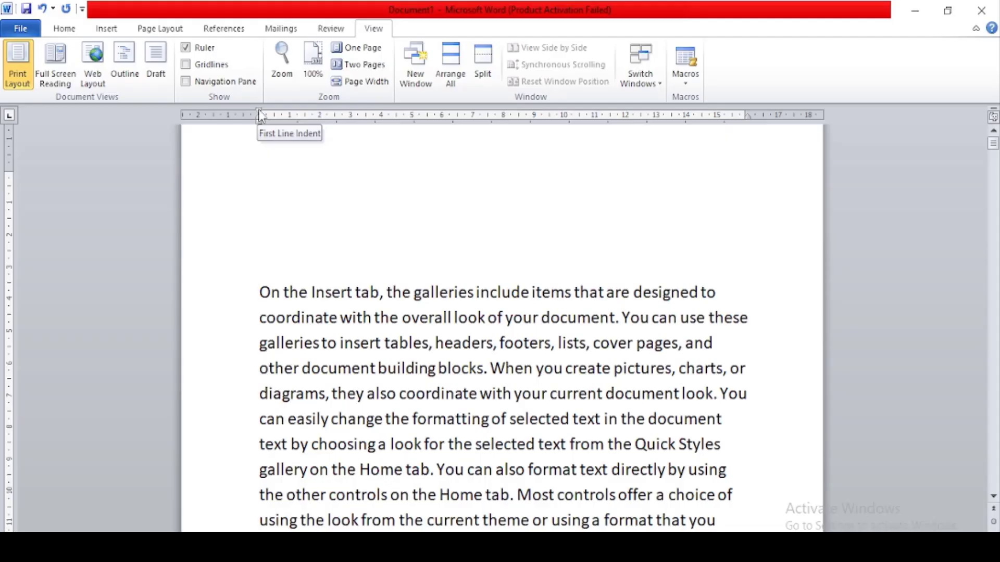
pyautogui.moveTo(260, 113)
pyautogui.mouseDown()
pyautogui.moveTo(324, 127)
pyautogui.moveTo(342, 112)
pyautogui.moveTo(355, 122)
pyautogui.mouseUp()
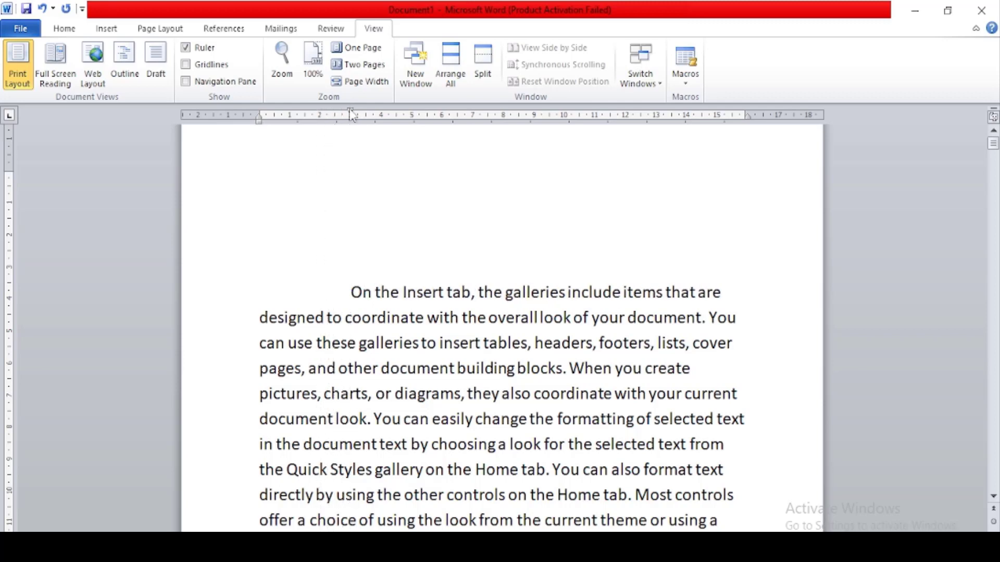
pyautogui.moveTo(353, 116)
pyautogui.mouseDown()
pyautogui.moveTo(259, 105)
pyautogui.moveTo(282, 122)
pyautogui.mouseUp()
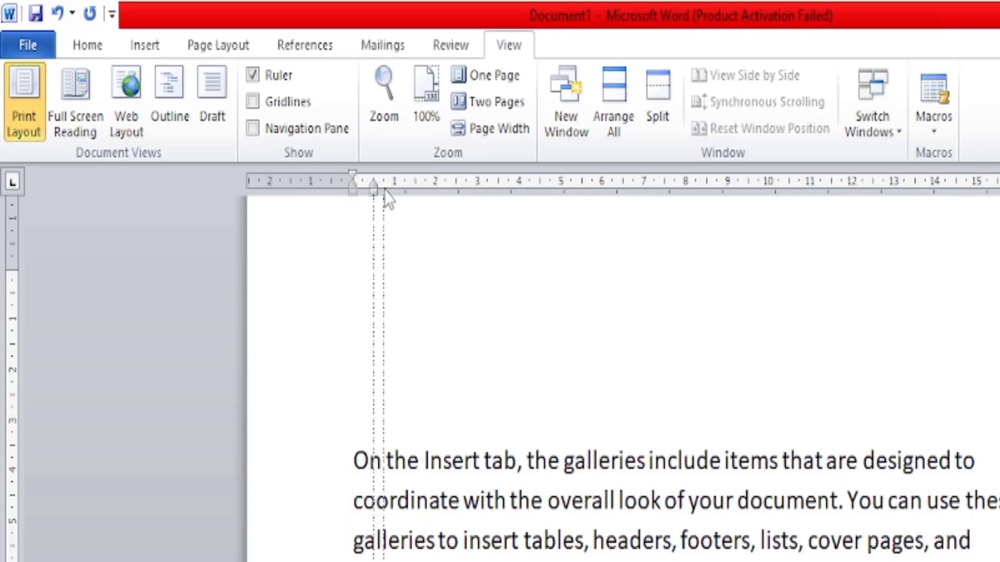
# Try a hanging indent of about 3 cm on the opening paragraph, then undo it.
pyautogui.moveTo(388, 198); pyautogui.dragTo(485, 205)
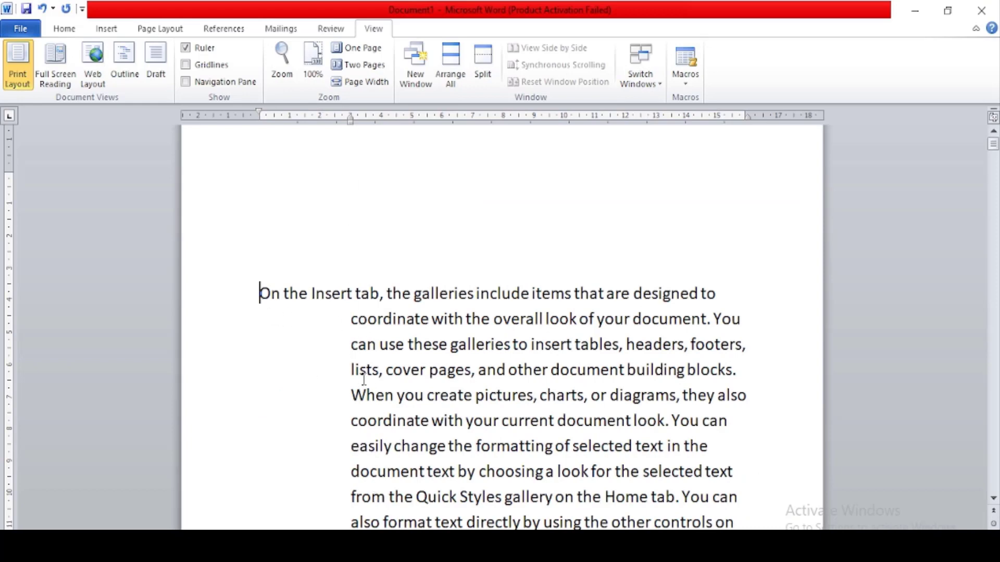
pyautogui.scroll(-8, 374, 397)
pyautogui.scroll(-4, 374, 397)
pyautogui.scroll(5, 374, 396)
pyautogui.scroll(-5, 374, 397)
pyautogui.scroll(8, 372, 394)
pyautogui.scroll(6, 373, 395)
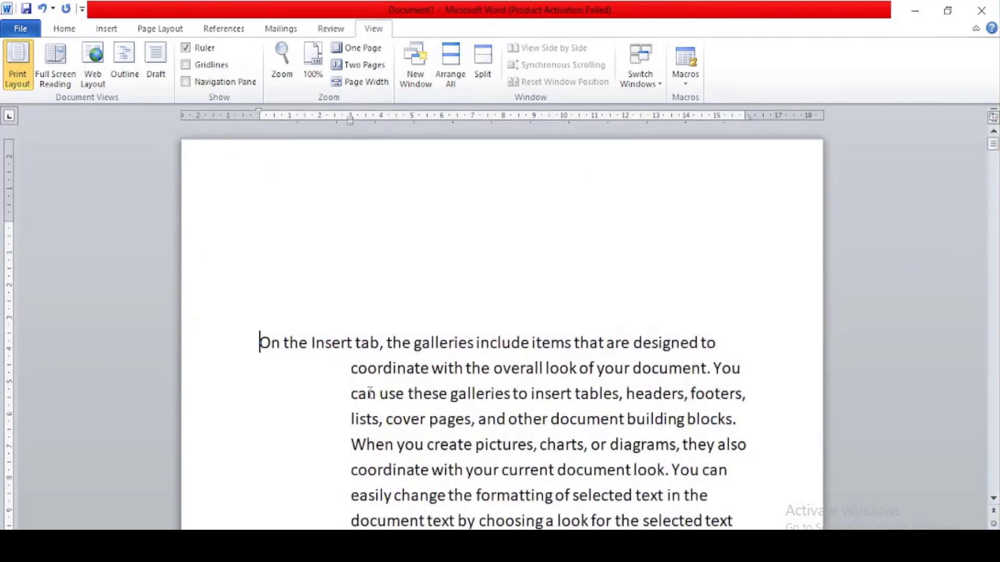
pyautogui.hotkey('ctrl', 'z')
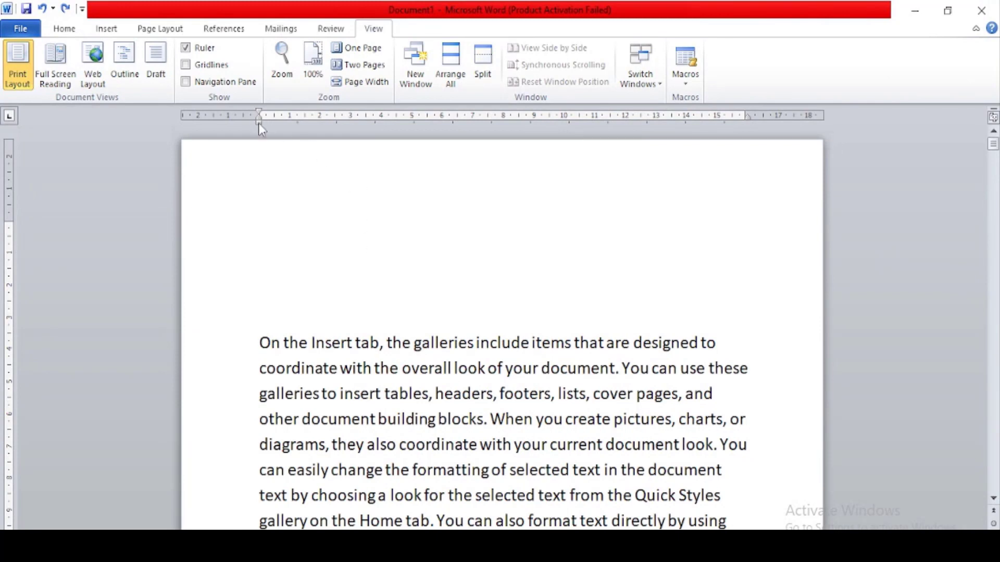
# Try left indents of about 3.25 cm and 4.5 cm on the opening paragraph, undoing each one.
pyautogui.moveTo(258, 123); pyautogui.dragTo(303, 134)
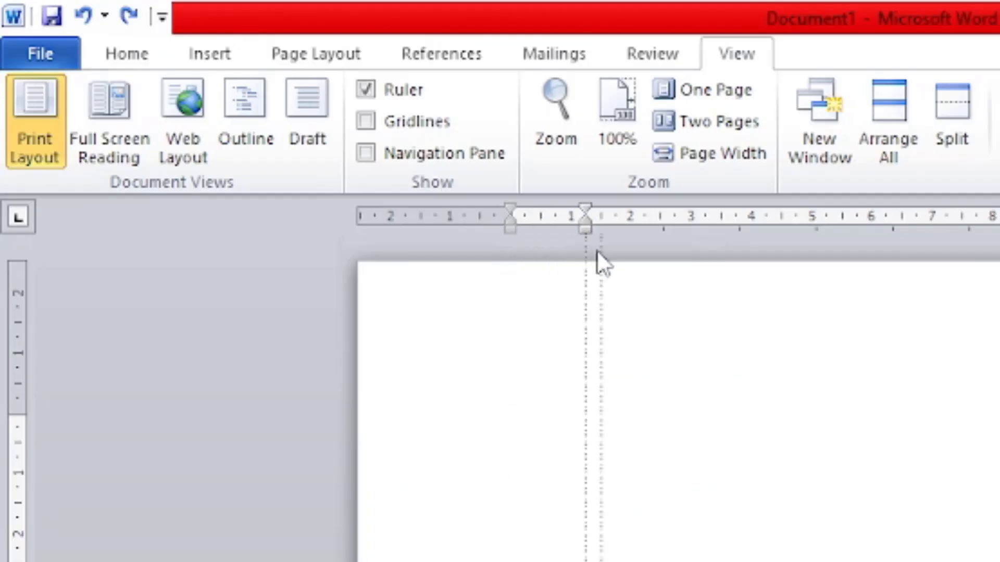
pyautogui.moveTo(598, 251)
pyautogui.mouseDown()
pyautogui.moveTo(598, 261)
pyautogui.moveTo(707, 254)
pyautogui.mouseUp()
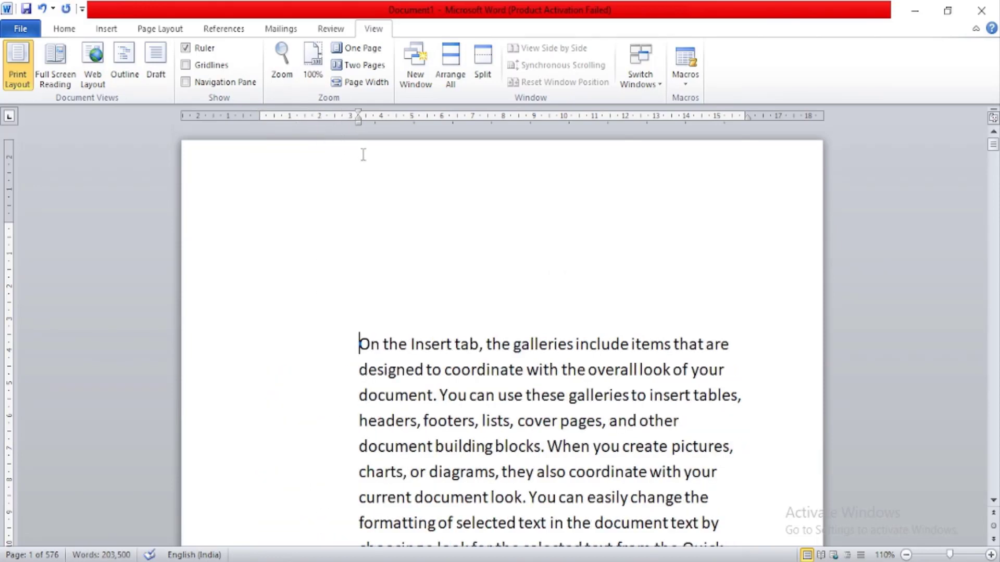
pyautogui.hotkey('ctrl', 'z')
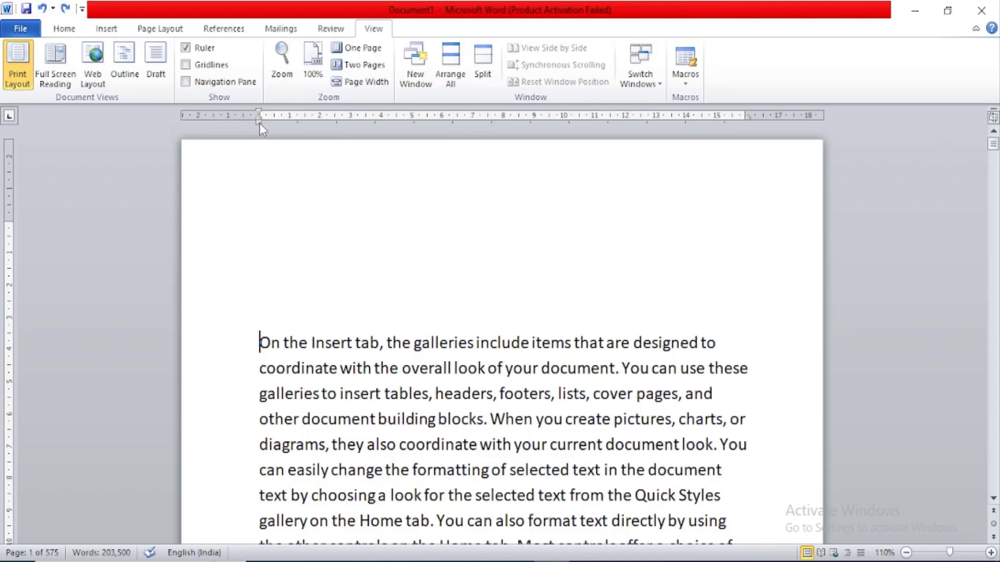
pyautogui.moveTo(260, 124); pyautogui.dragTo(400, 134)
pyautogui.moveTo(400, 139); pyautogui.dragTo(401, 136)
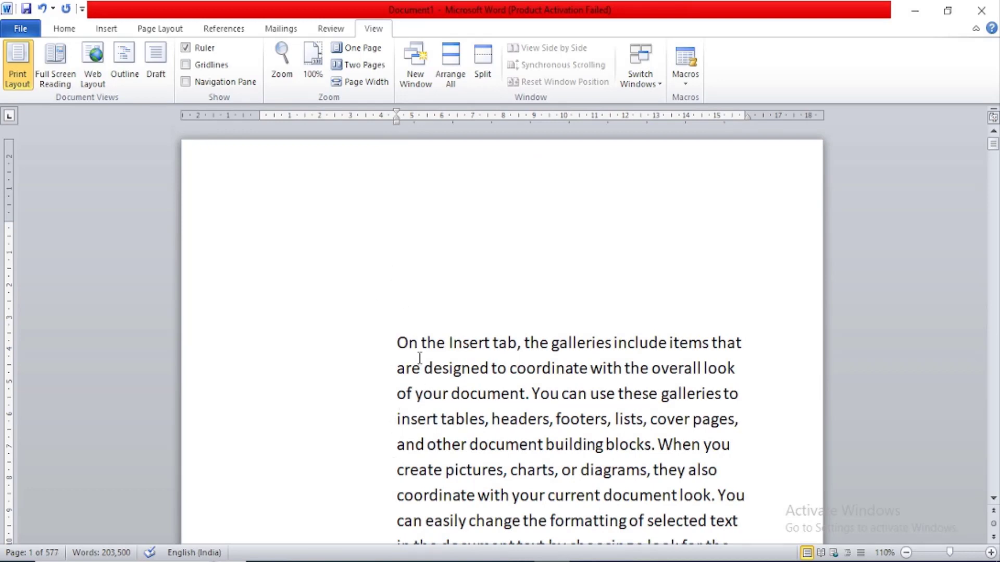
pyautogui.hotkey('ctrl', 'z')
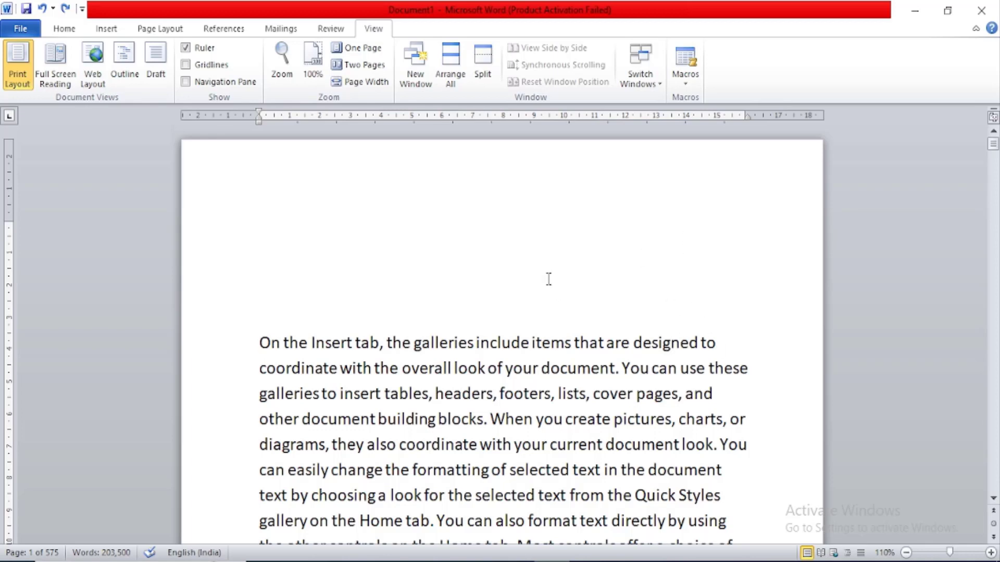
# Switch to PowerPoint, colour "If Vertical rulers enable" red on the Ruler slide, and return to Word.
pyautogui.hotkey('alt', 'Tab')
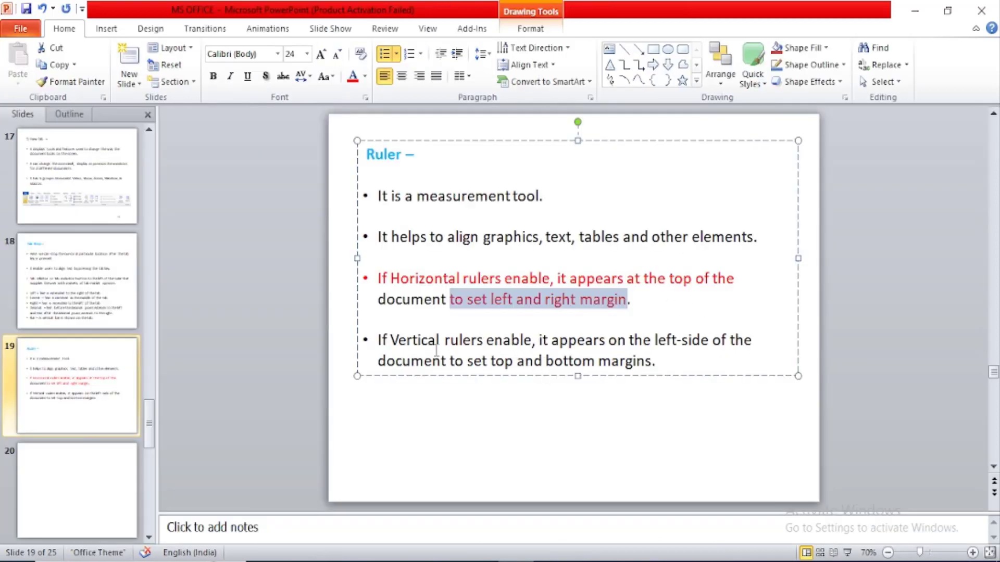
pyautogui.moveTo(390, 339); pyautogui.dragTo(521, 341)
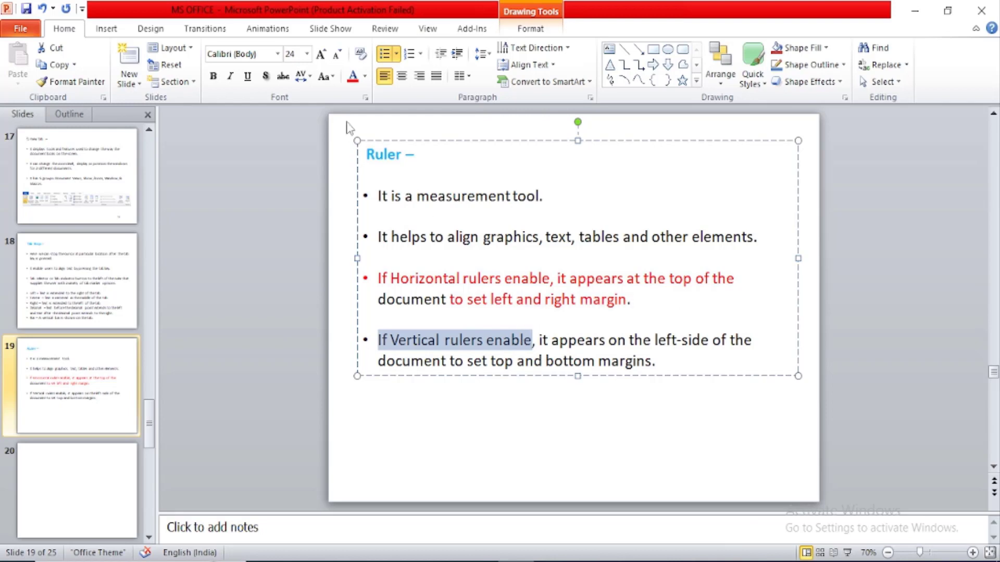
pyautogui.click(350, 81)
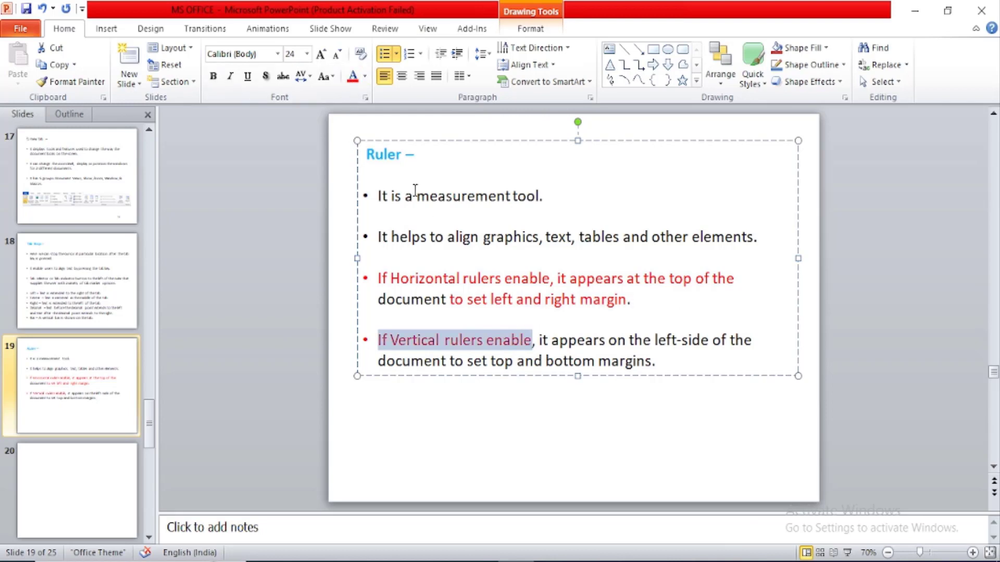
pyautogui.hotkey('alt', 'Tab')
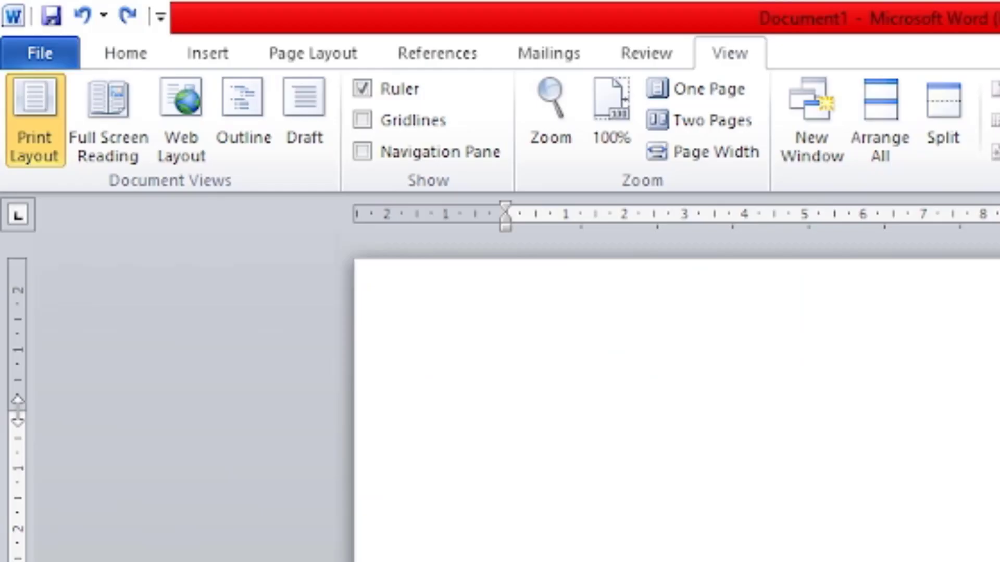
# Try a top page margin of about 8.6 cm and bring it back to about 2.5 cm.
pyautogui.moveTo(20, 412); pyautogui.dragTo(17, 561)
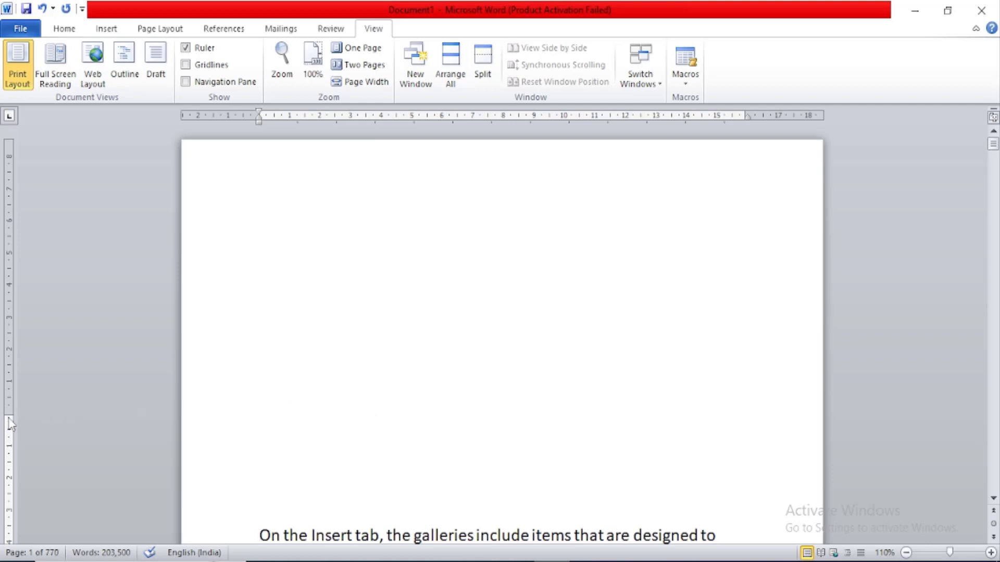
pyautogui.moveTo(9, 412); pyautogui.dragTo(8, 213)
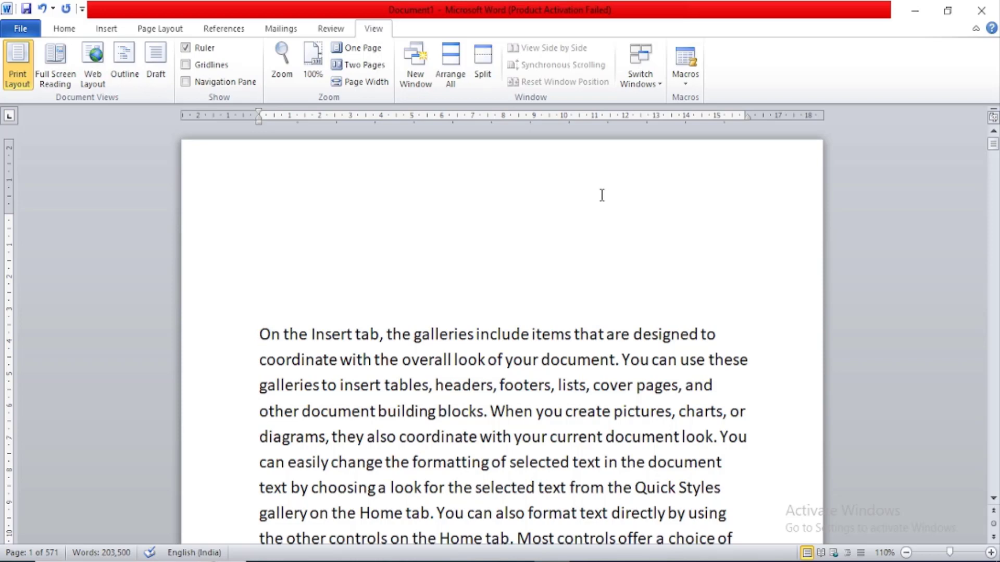
pyautogui.moveTo(261, 313); pyautogui.dragTo(336, 502)
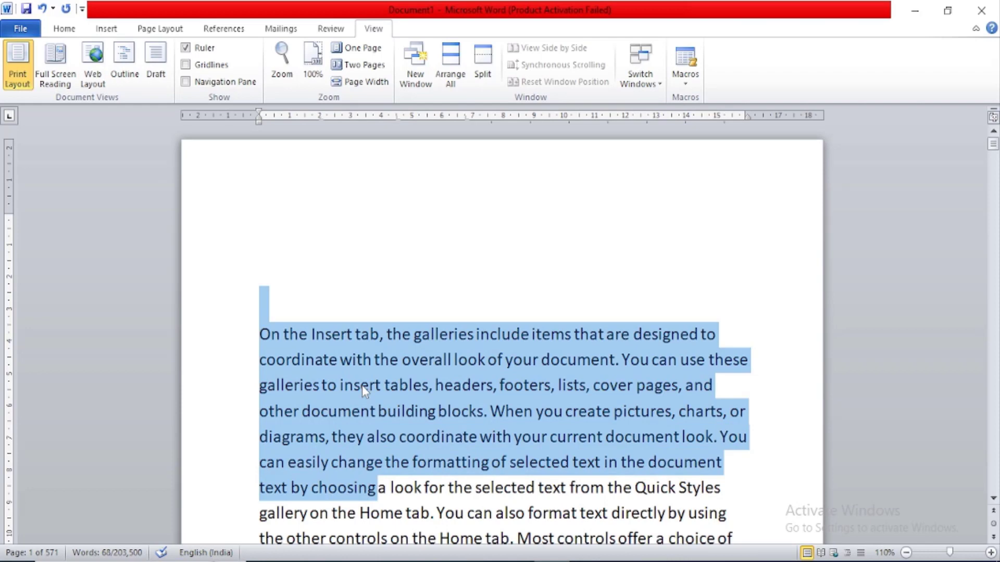
pyautogui.moveTo(290, 269); pyautogui.dragTo(308, 308)
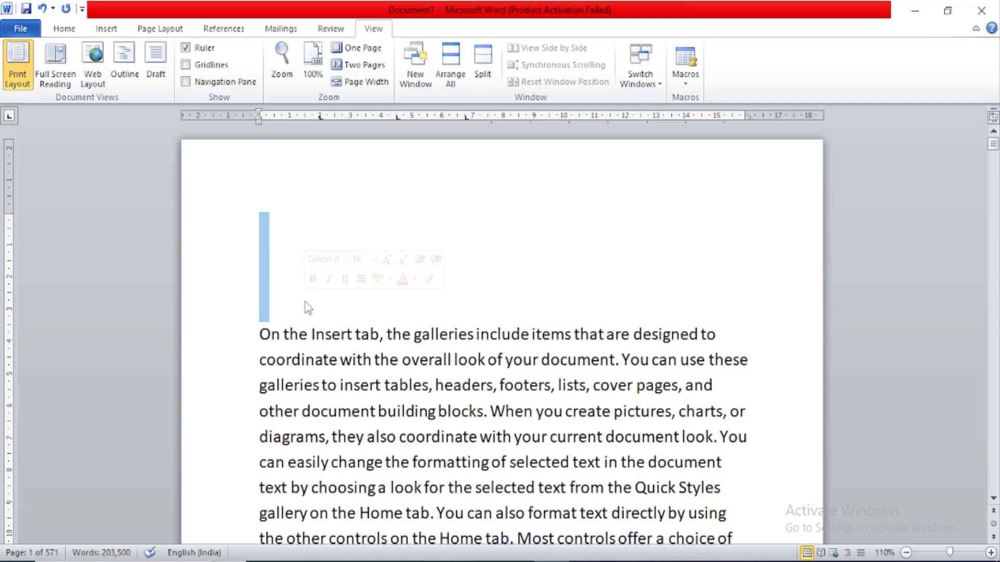
pyautogui.moveTo(6, 213)
pyautogui.mouseDown()
pyautogui.moveTo(7, 255)
pyautogui.moveTo(6, 227)
pyautogui.mouseUp()
# Insert a Simple Text Box at the blank lines above the opening paragraph.
pyautogui.moveTo(278, 217); pyautogui.dragTo(709, 269)
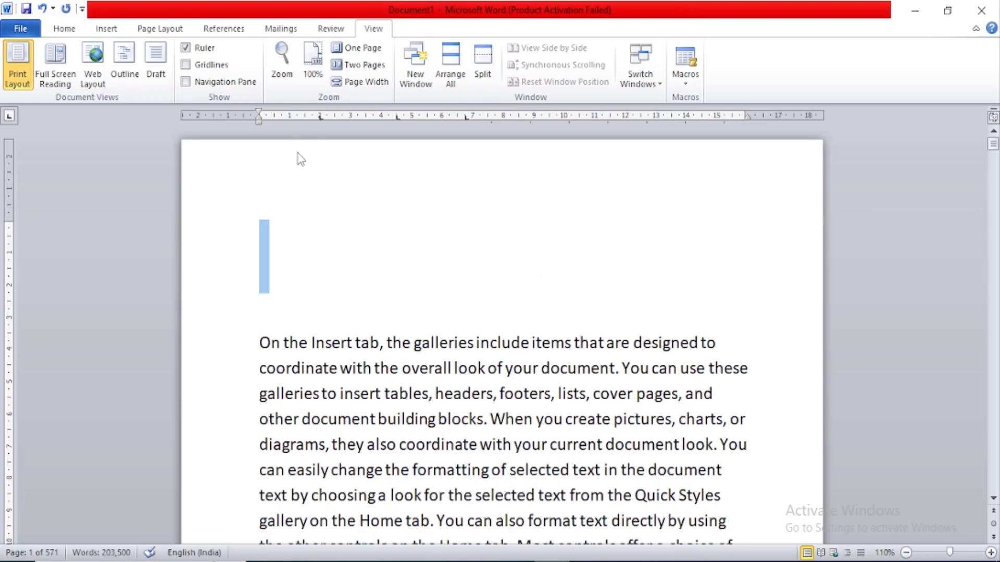
pyautogui.click(108, 29)
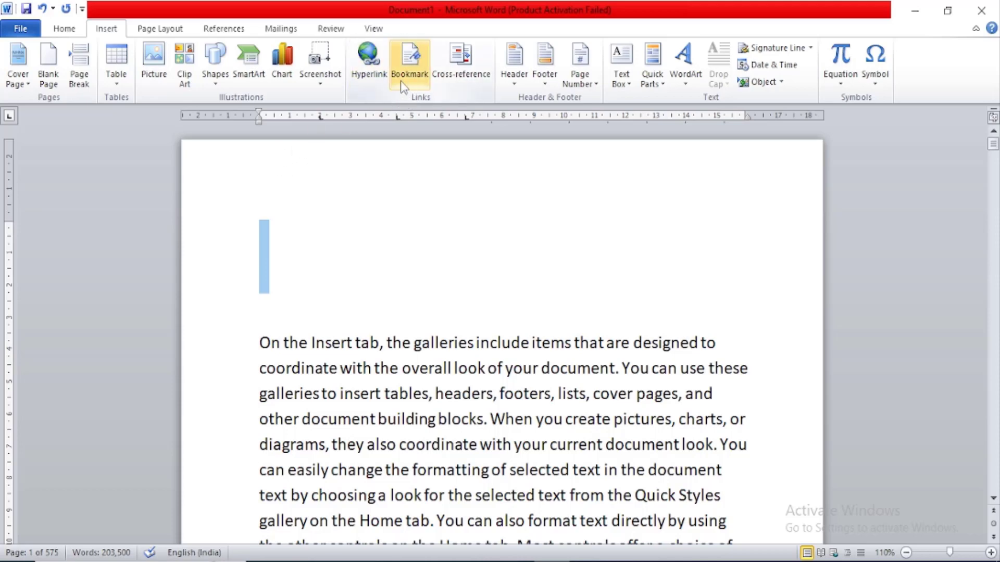
pyautogui.click(621, 65)
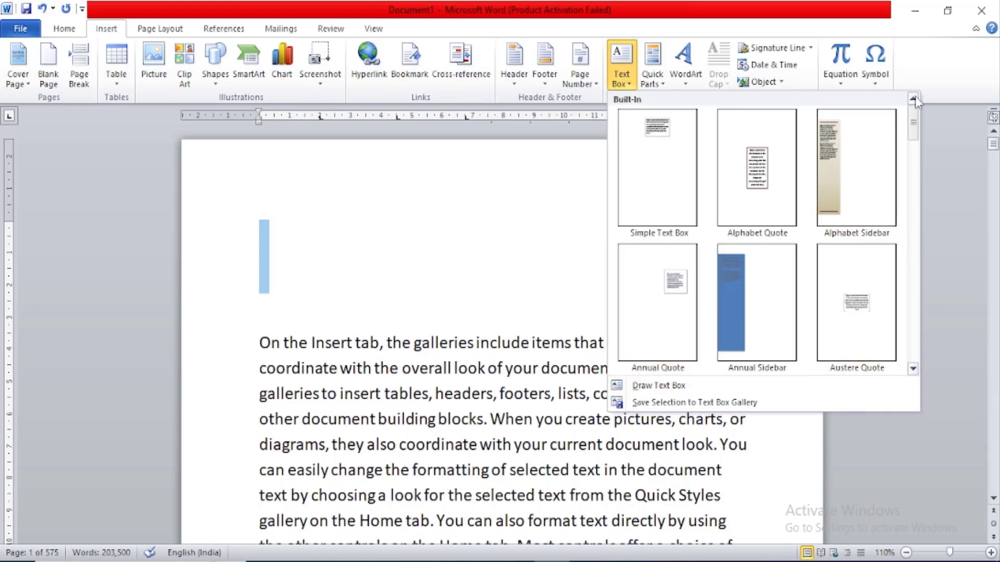
pyautogui.click(633, 210)
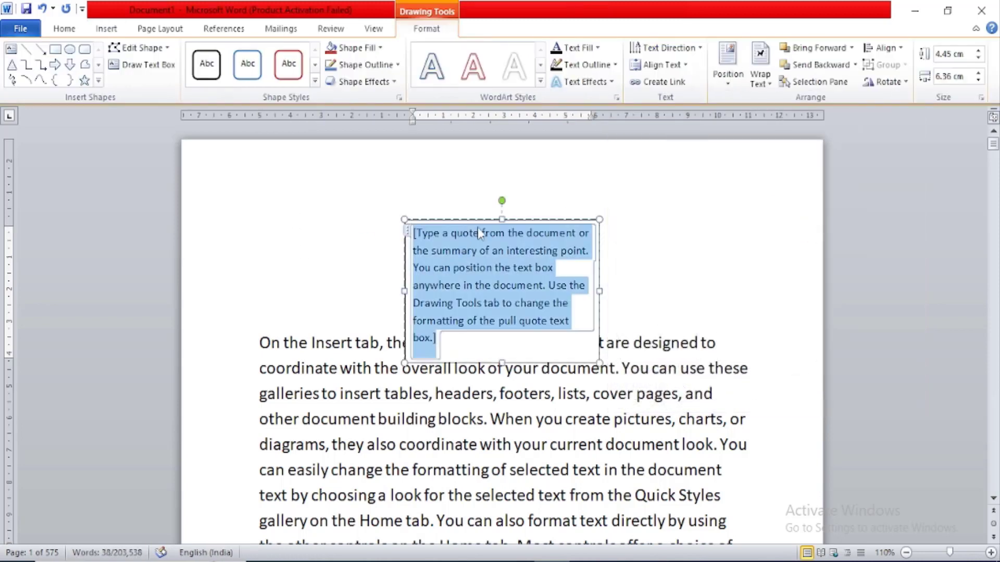
# Move the text box up into the top margin and resize it to about 16.58 cm wide and 4.36 cm high.
pyautogui.moveTo(482, 221); pyautogui.dragTo(428, 158)
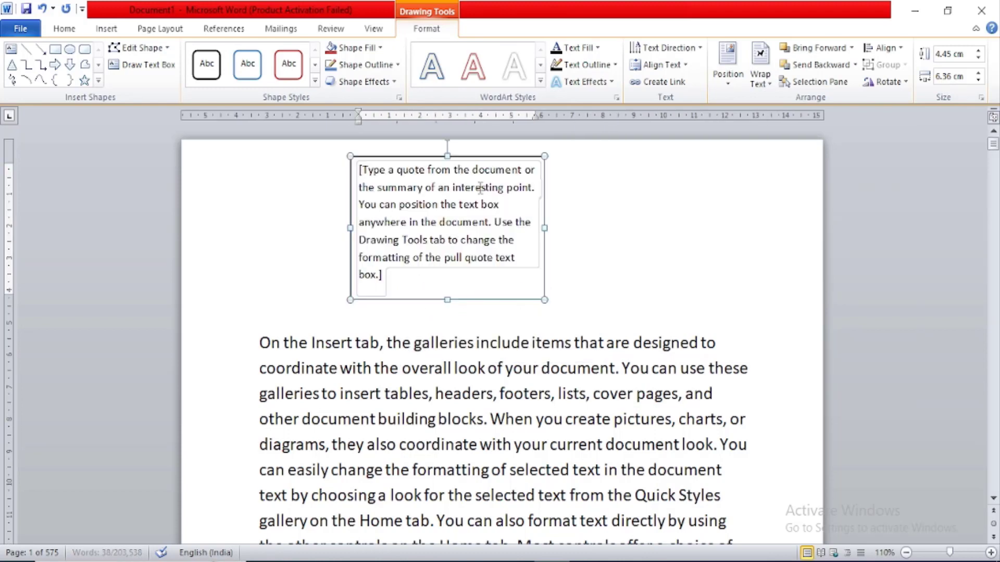
pyautogui.moveTo(544, 226); pyautogui.dragTo(750, 226)
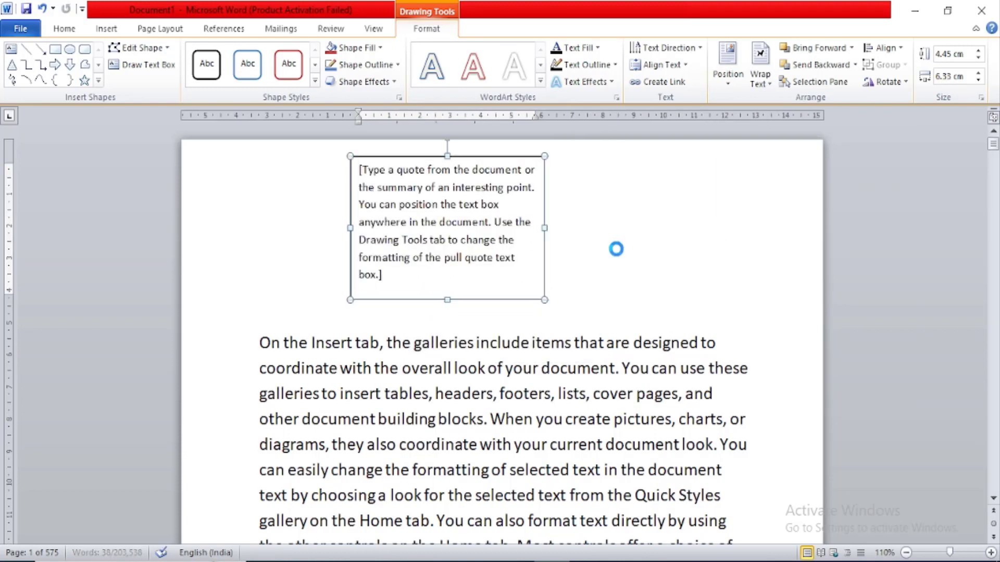
pyautogui.moveTo(349, 192); pyautogui.dragTo(243, 194)
pyautogui.moveTo(496, 229); pyautogui.dragTo(501, 298)
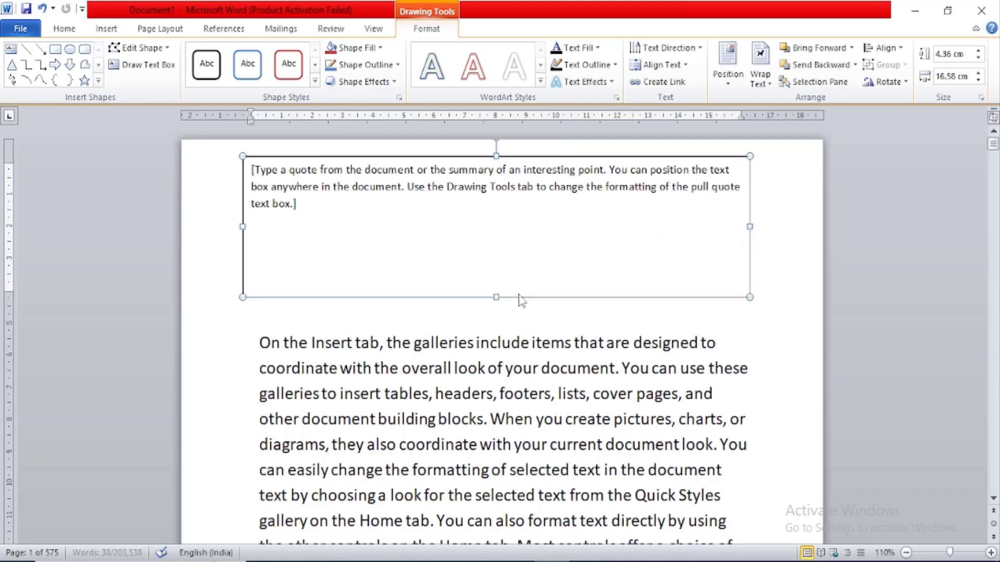
pyautogui.click(261, 342)
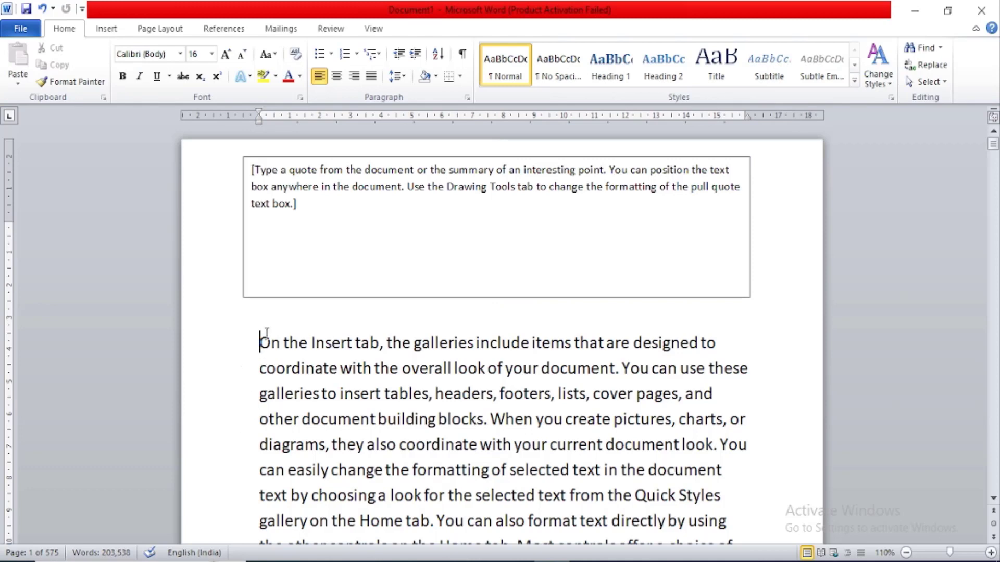
pyautogui.click(298, 169)
pyautogui.click(364, 245)
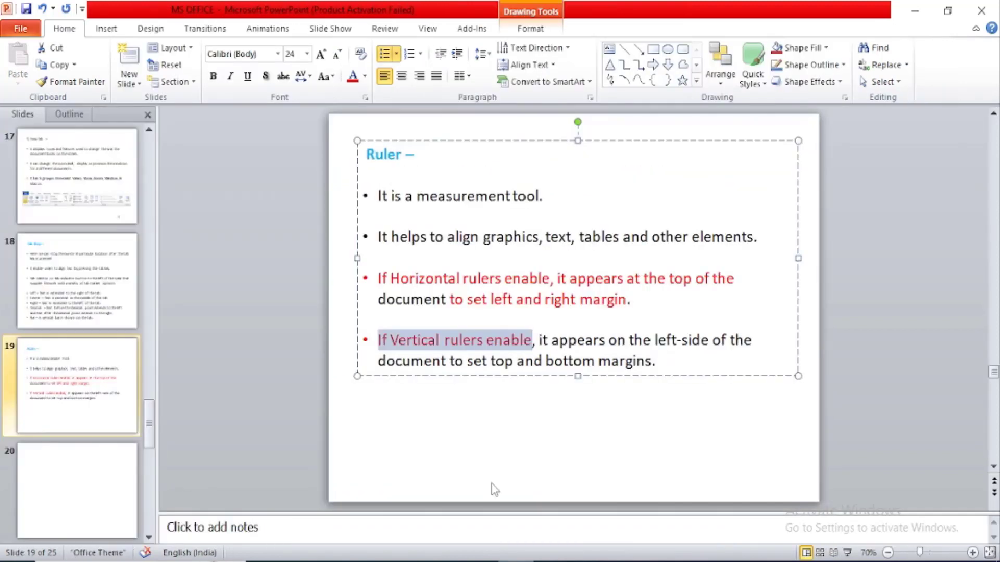
# Select the phrase "to set top and bottom margins" in the vertical ruler bullet of the Ruler slide.
pyautogui.moveTo(555, 342); pyautogui.dragTo(717, 353)
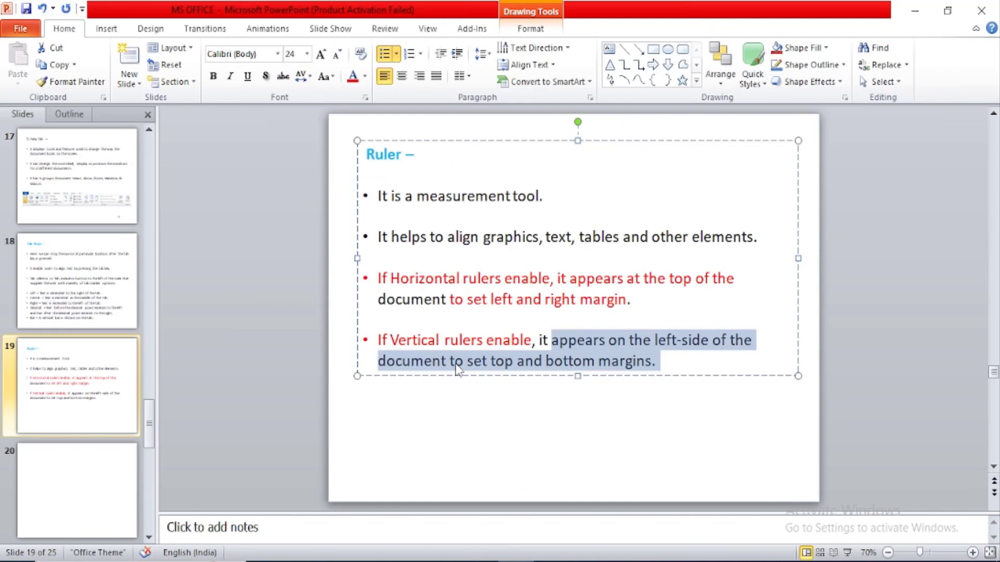
pyautogui.click(453, 368)
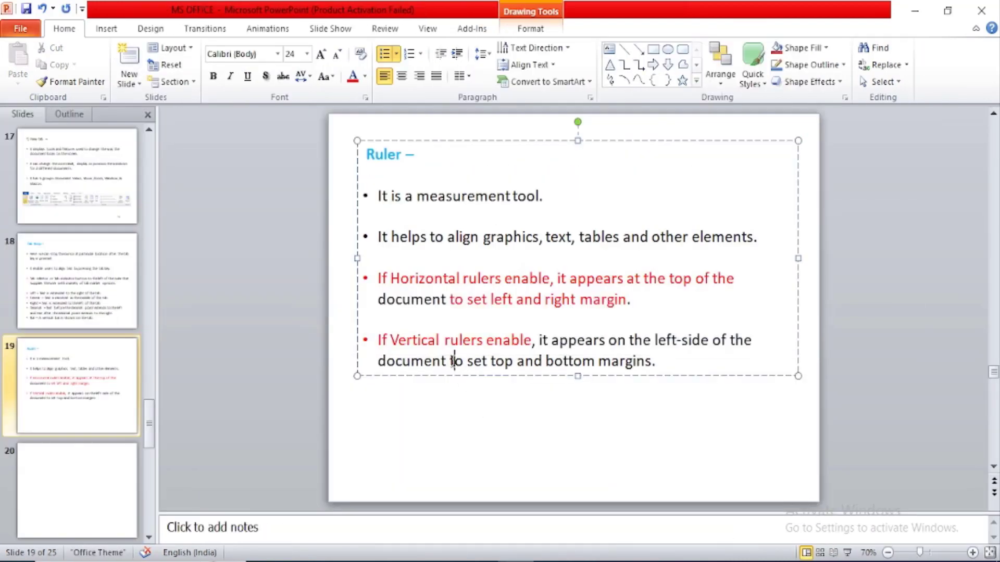
pyautogui.moveTo(450, 361); pyautogui.dragTo(632, 380)
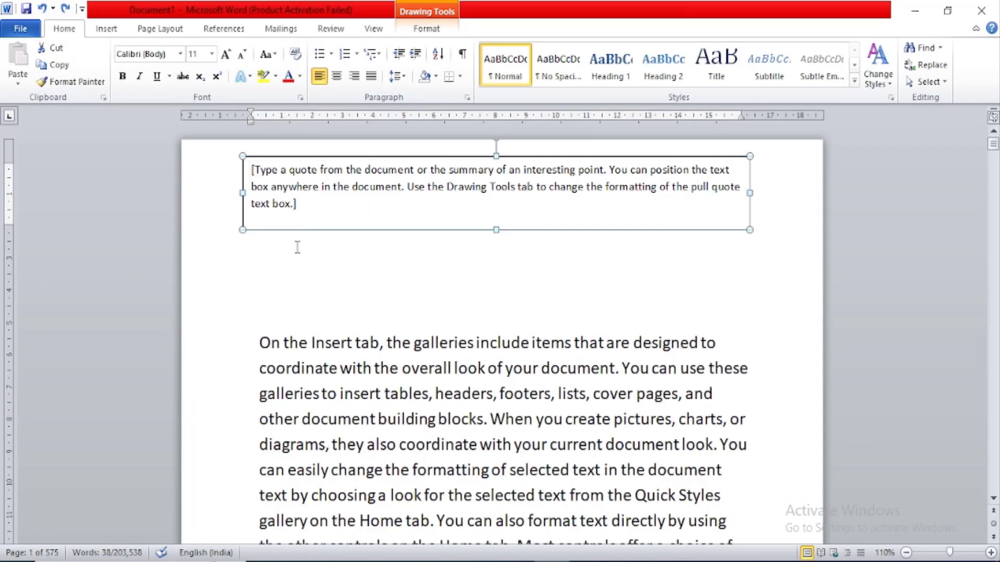
# Undo the text box's insertion and edits in the document, and switch to PowerPoint to show slide 18 on the tab ruler.
pyautogui.scroll(-10, 297, 247)
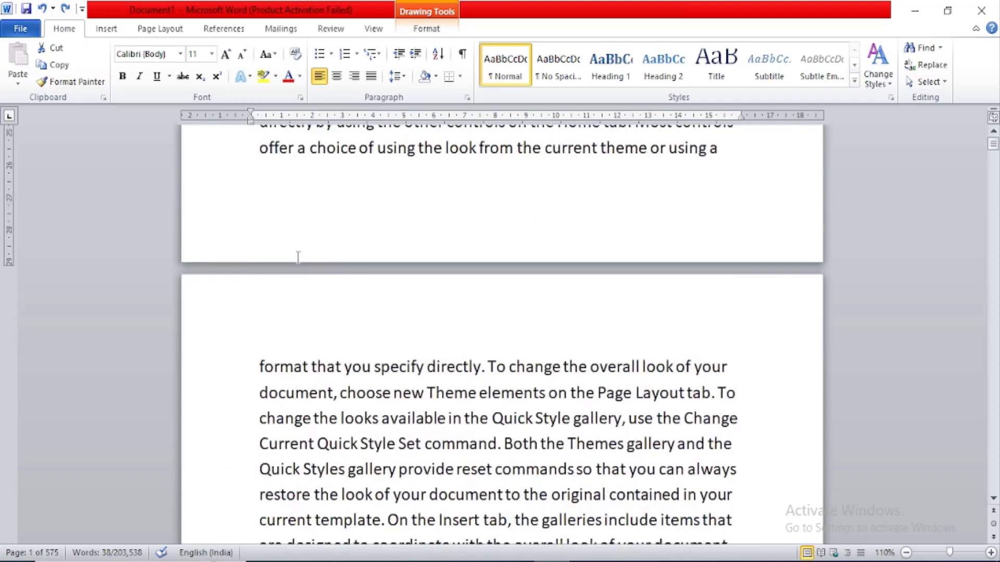
pyautogui.scroll(3, 298, 257)
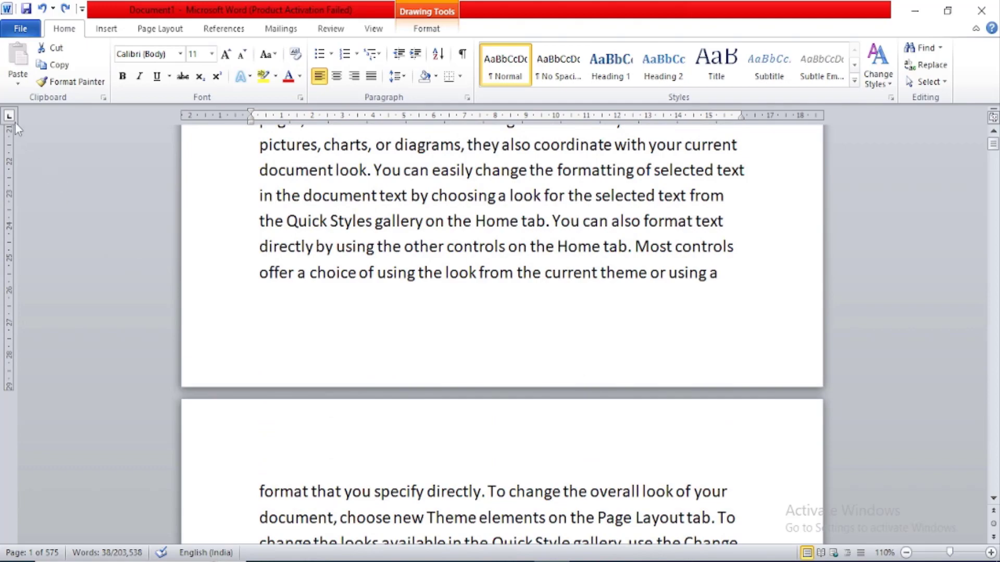
pyautogui.scroll(9, 232, 298)
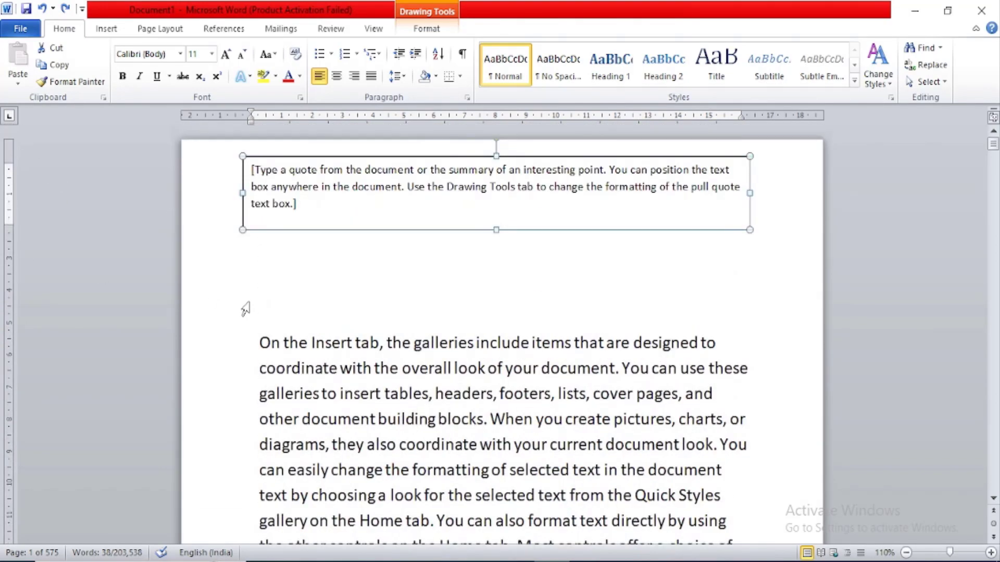
pyautogui.hotkey('ctrl', 'z')
pyautogui.hotkey('ctrl', 'z')
pyautogui.hotkey('ctrl', 'z')
pyautogui.hotkey('ctrl', 'z')
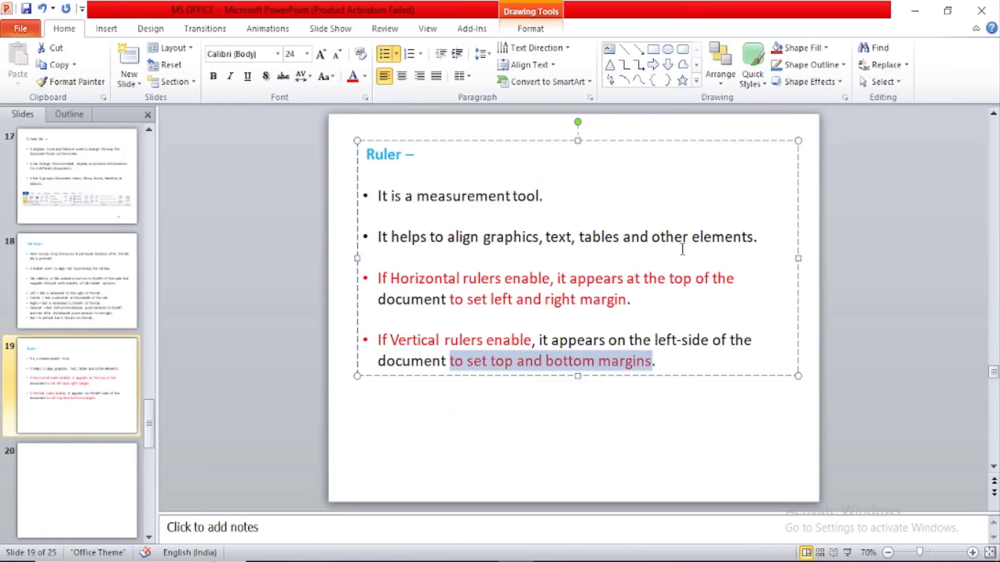
pyautogui.click(77, 292)
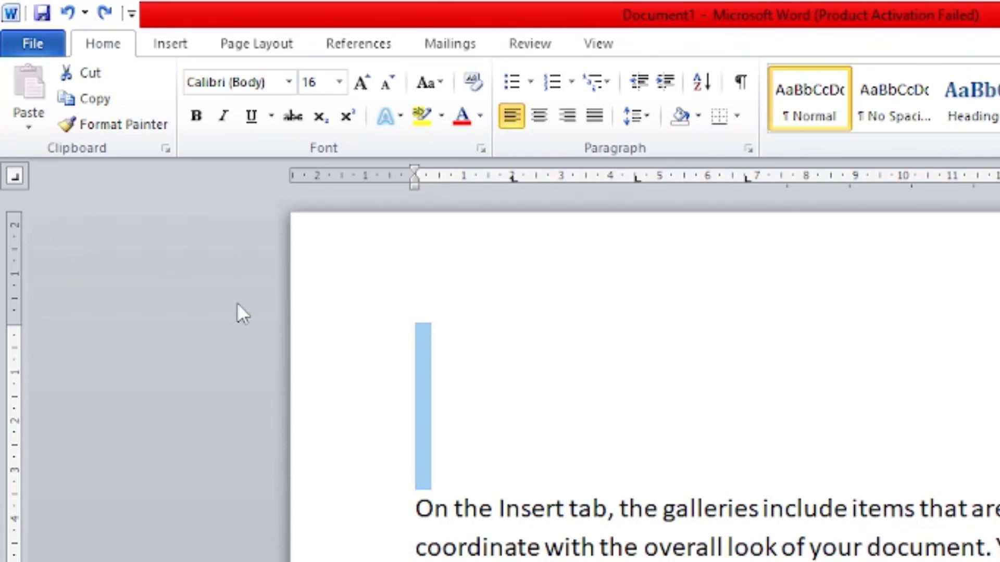
# Try entering sample letters on the blank first line of the Word document and delete them.
pyautogui.click(517, 318)
pyautogui.write('fjksl')
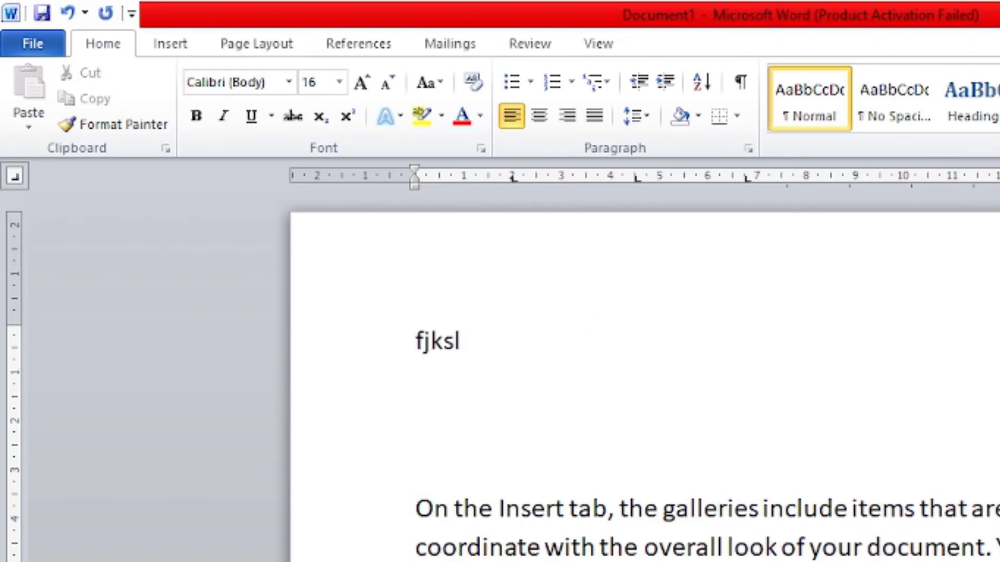
pyautogui.write('fjlkafjlkalkf')
pyautogui.press('BackSpace')
pyautogui.press('BackSpace')
pyautogui.press('BackSpace')
pyautogui.press('BackSpace')
pyautogui.press('BackSpace')
pyautogui.press('BackSpace')
pyautogui.press('BackSpace')
pyautogui.press('BackSpace')
pyautogui.press('BackSpace')
pyautogui.press('BackSpace')
pyautogui.press('BackSpace')
pyautogui.press('BackSpace')
pyautogui.press('BackSpace')
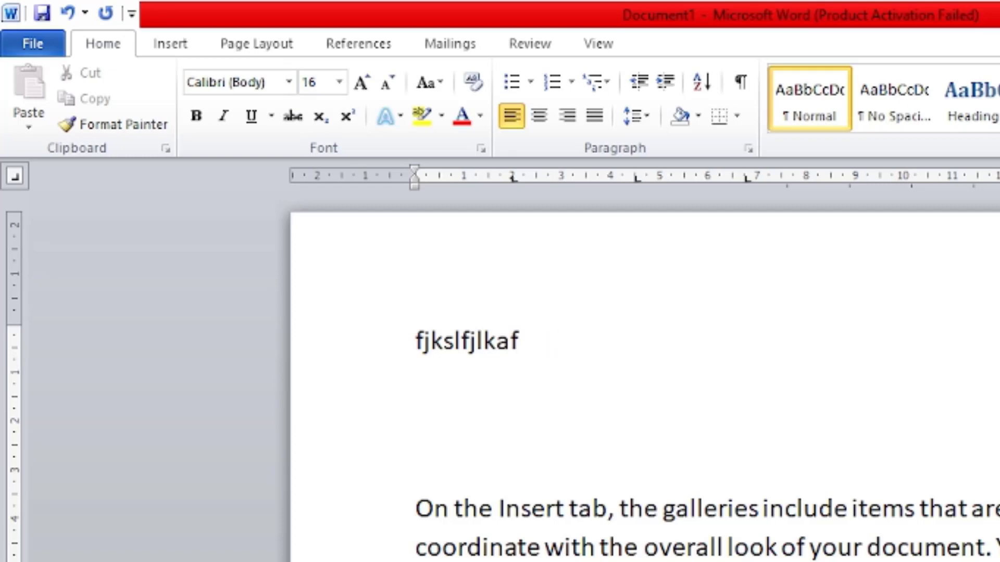
pyautogui.press('BackSpace')
pyautogui.press('BackSpace')
pyautogui.press('BackSpace')
pyautogui.press('BackSpace')
pyautogui.press('BackSpace')
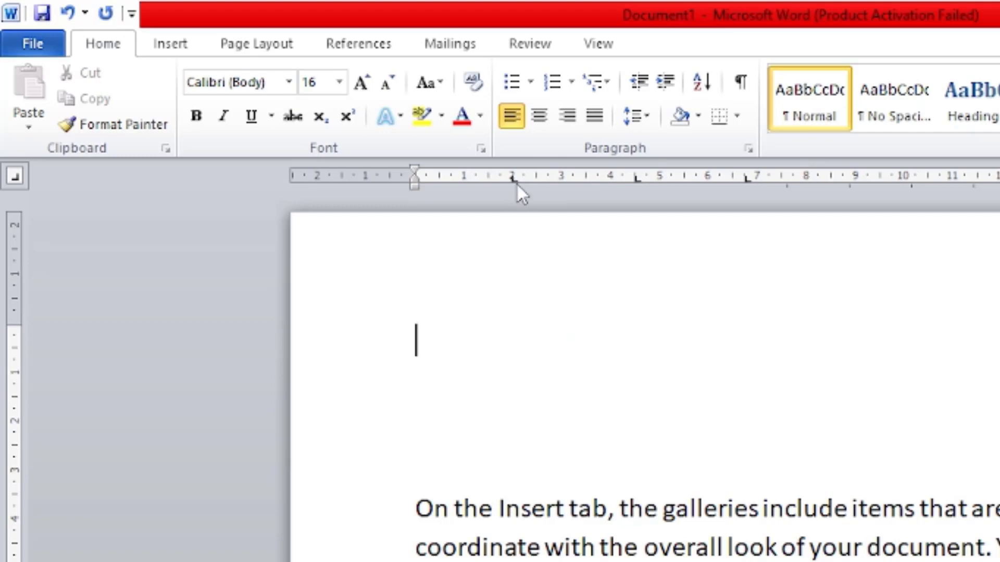
# Replace the first line's left tab stops with a right tab at about 7.7 cm and enter sample letters aligned to it.
pyautogui.moveTo(511, 181); pyautogui.dragTo(823, 192)
pyautogui.moveTo(746, 177); pyautogui.dragTo(756, 221)
pyautogui.press('Tab')
pyautogui.write('afjakfjkajfk')
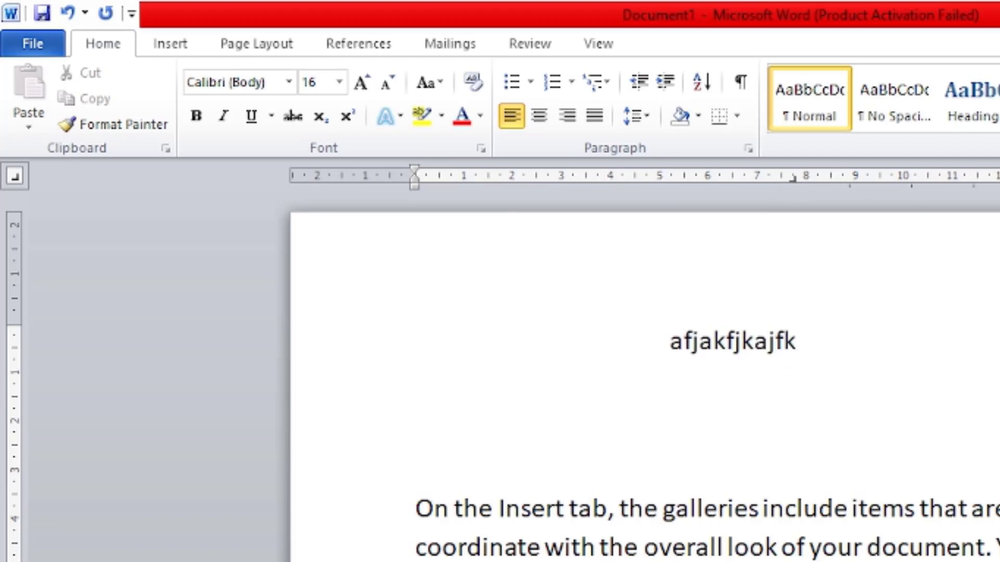
pyautogui.write('ajfjakjfkjadsfkljaskfj')
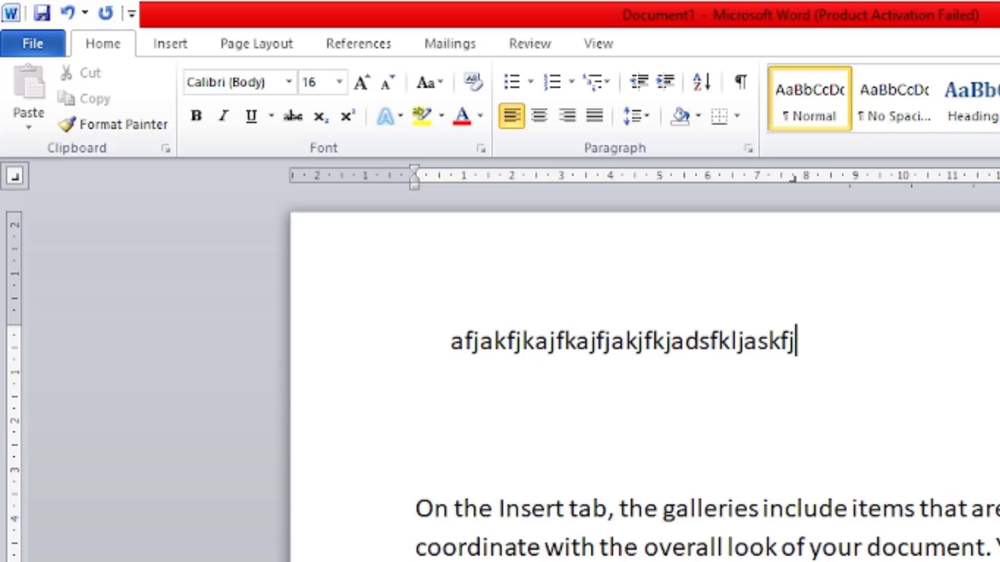
# Cycle the ruler's tab type through the Decimal Tab back to the Left Tab while extending the sample letters on the first line.
pyautogui.click(13, 177)
pyautogui.click(15, 177)
pyautogui.click(14, 177)
pyautogui.write('afjsa')
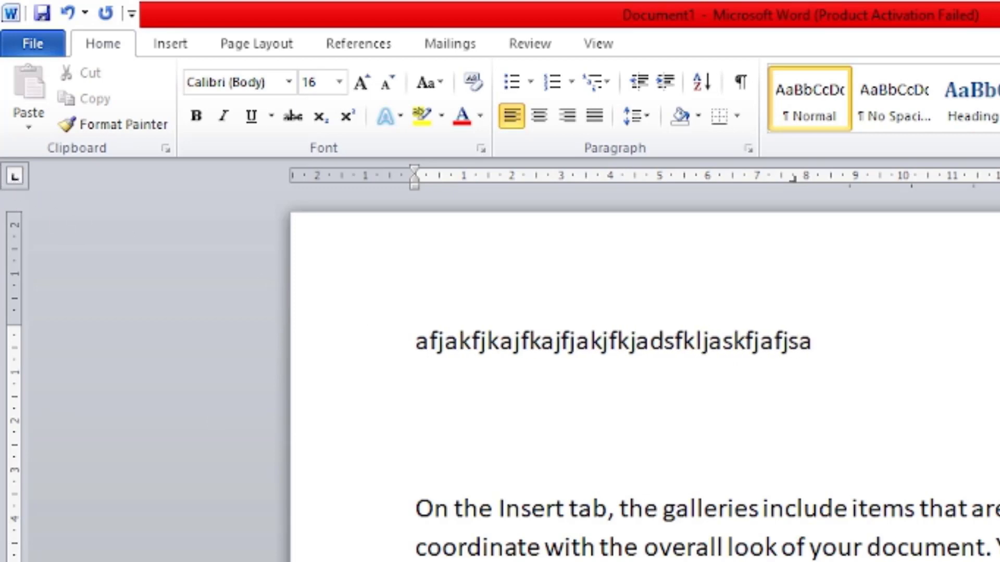
pyautogui.write('jsafjasfsafasfsafk')
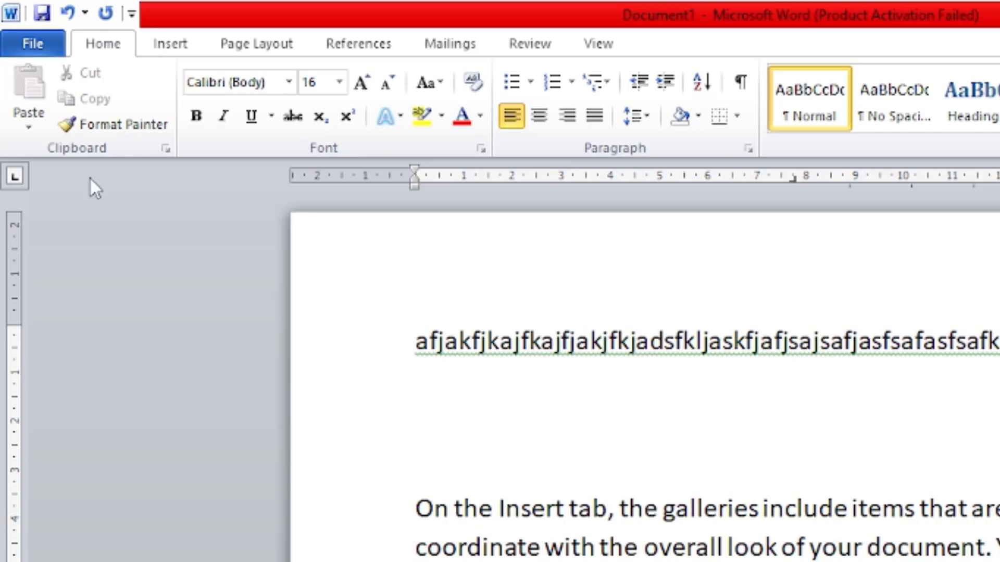
pyautogui.click(15, 179)
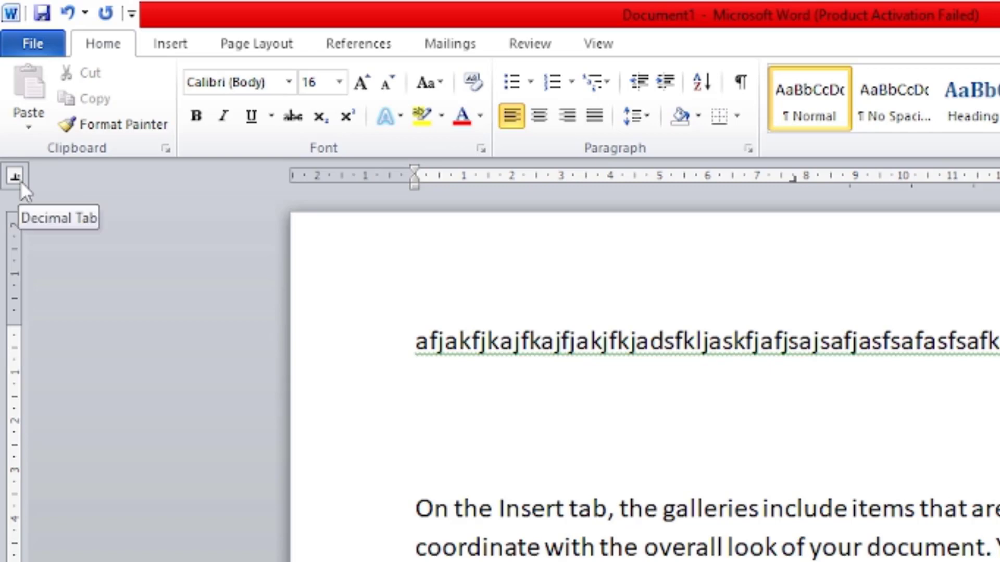
pyautogui.click(20, 181)
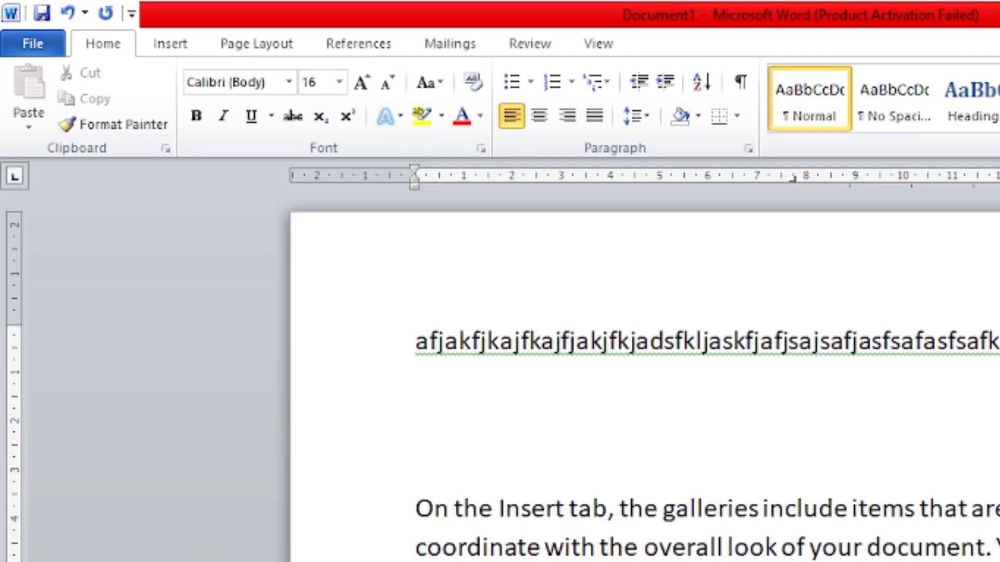
# Delete all the sample letters and the tab from the first line.
pyautogui.press('BackSpace')
pyautogui.press('BackSpace')
pyautogui.press('BackSpace')
pyautogui.press('BackSpace')
pyautogui.press('BackSpace')
pyautogui.press('BackSpace')
pyautogui.press('BackSpace')
pyautogui.press('BackSpace')
pyautogui.press('BackSpace')
pyautogui.press('BackSpace')
pyautogui.press('BackSpace')
pyautogui.press('BackSpace')
pyautogui.press('BackSpace')
pyautogui.press('BackSpace')
pyautogui.press('BackSpace')
pyautogui.press('BackSpace')
pyautogui.press('BackSpace')
pyautogui.press('BackSpace')
pyautogui.press('BackSpace')
pyautogui.press('BackSpace')
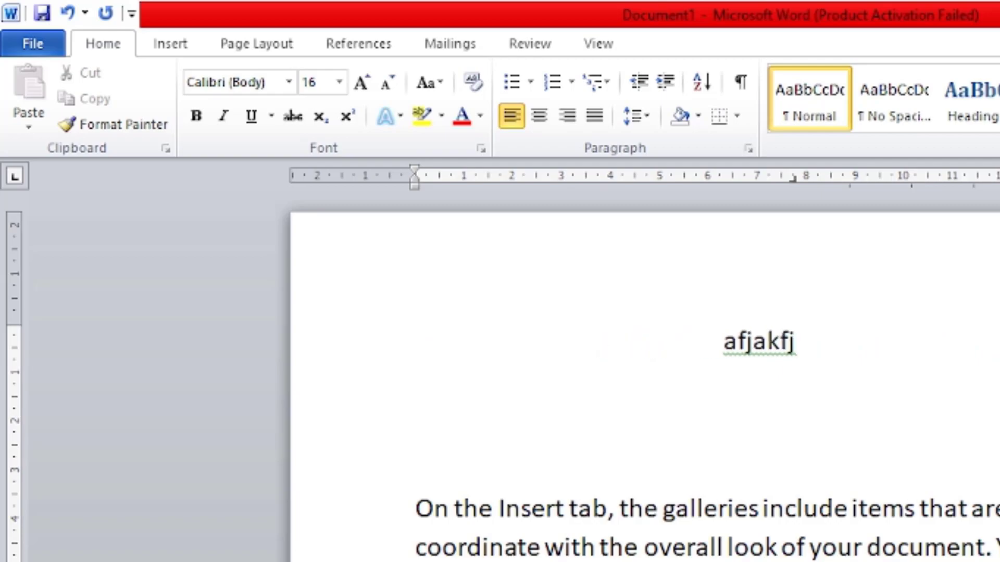
pyautogui.press('BackSpace')
pyautogui.press('BackSpace')
pyautogui.press('BackSpace')
pyautogui.press('BackSpace')
pyautogui.press('BackSpace')
pyautogui.press('BackSpace')
pyautogui.press('BackSpace')
pyautogui.press('BackSpace')
pyautogui.press('BackSpace')
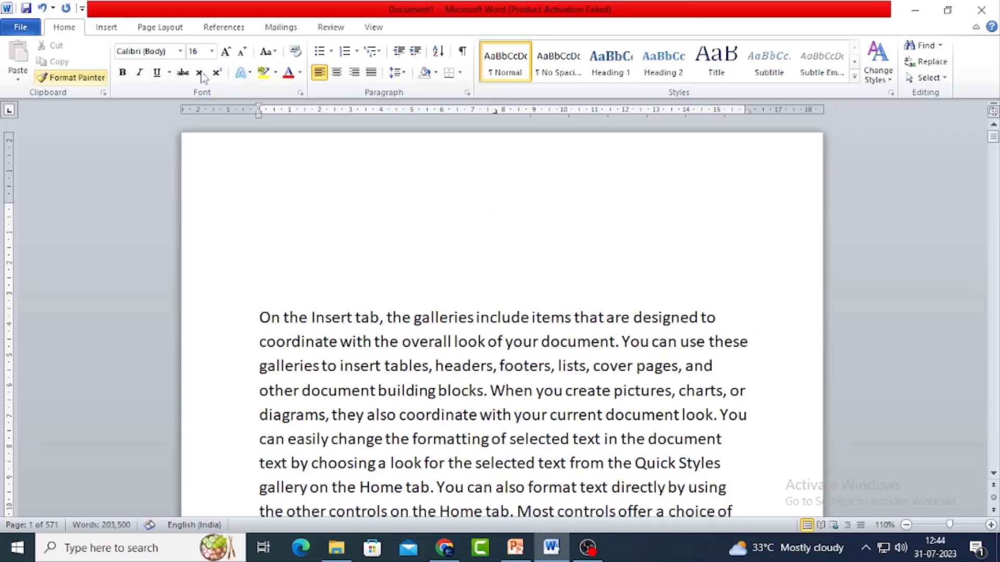
pyautogui.press('Escape')
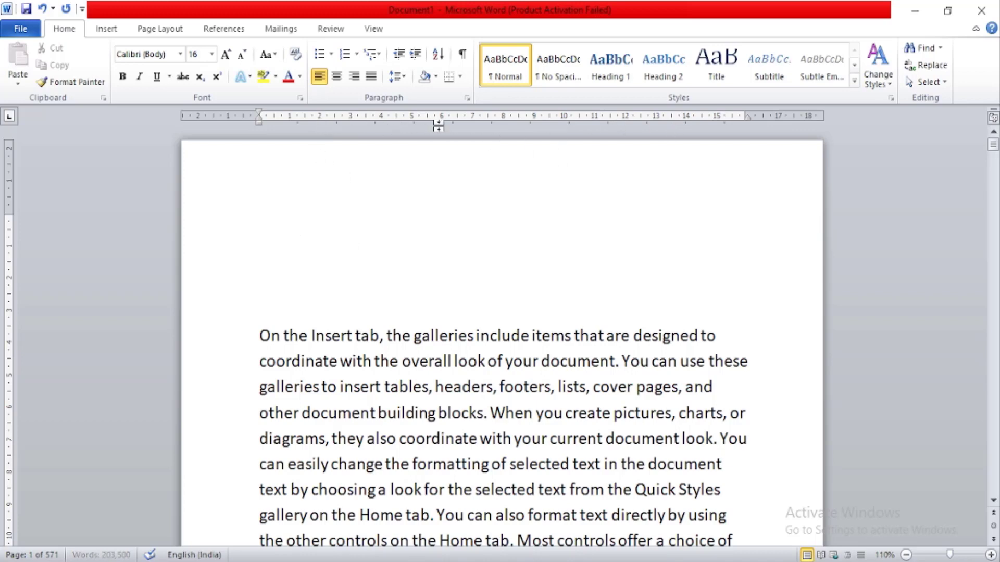
# Advance the cursor along the blank first line through the default tab stops.
pyautogui.press('Tab')
pyautogui.press('Tab')
pyautogui.press('Tab')
pyautogui.press('Tab')
pyautogui.press('Tab')
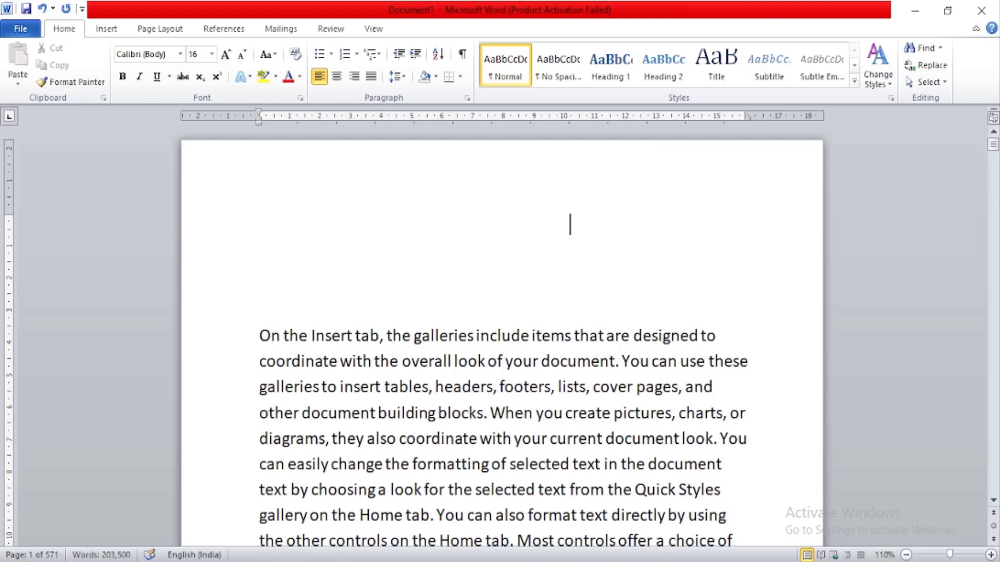
pyautogui.press('Tab')
# Set left tab stops at about 1.3, 7.5 and 13.3 cm on the ruler for the first line.
pyautogui.click(284, 231)
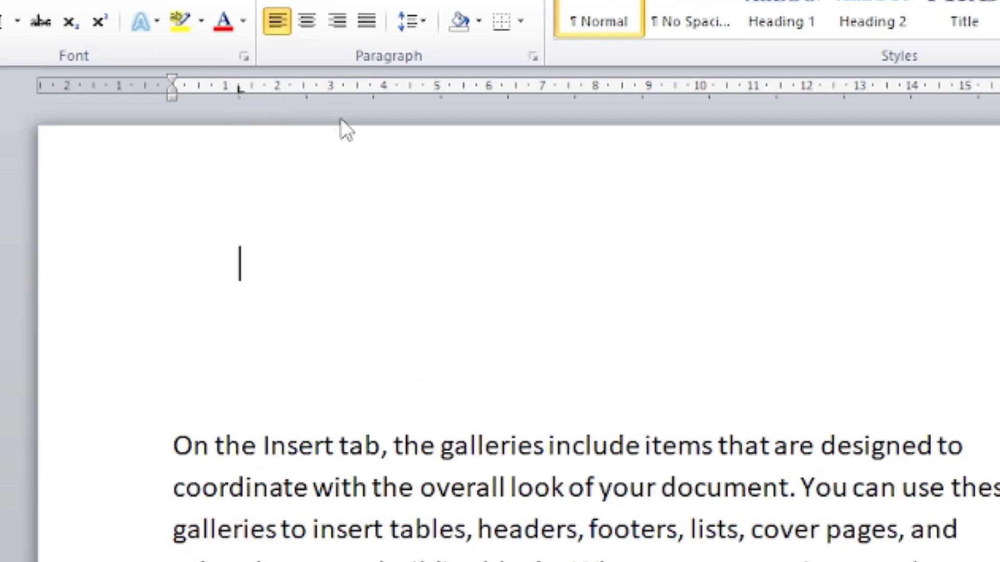
pyautogui.click(239, 90)
pyautogui.click(571, 89)
# Enter the words "This", "is" and "for" on the first line, one at each of the three left tab stops.
pyautogui.press('Tab')
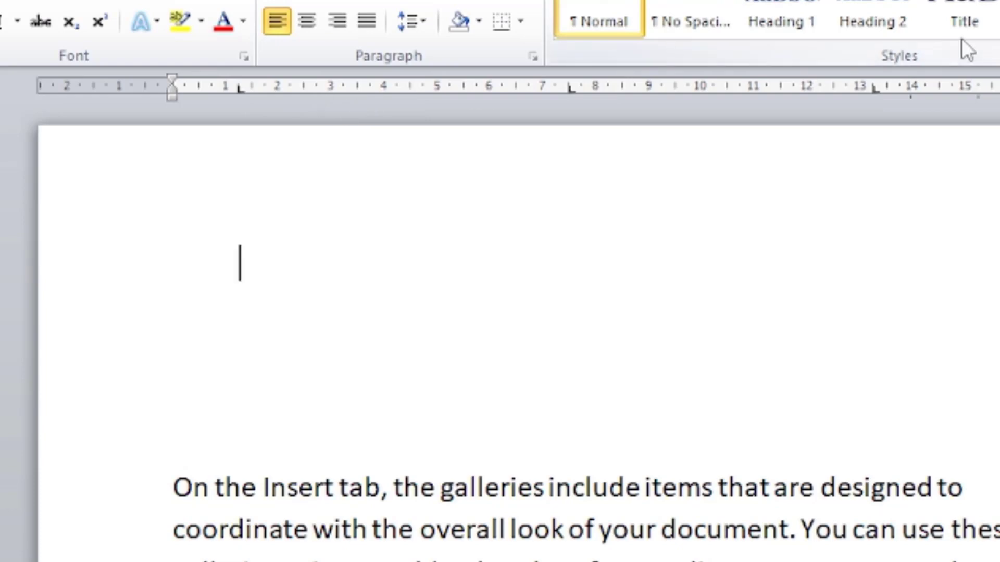
pyautogui.write('thid')
pyautogui.press('BackSpace')
pyautogui.write('s')
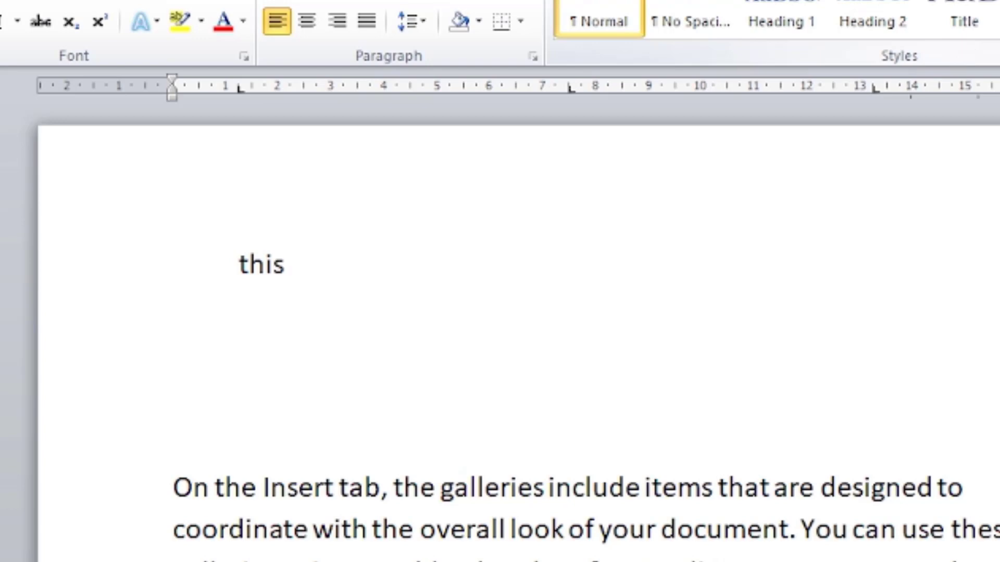
pyautogui.press('Tab')
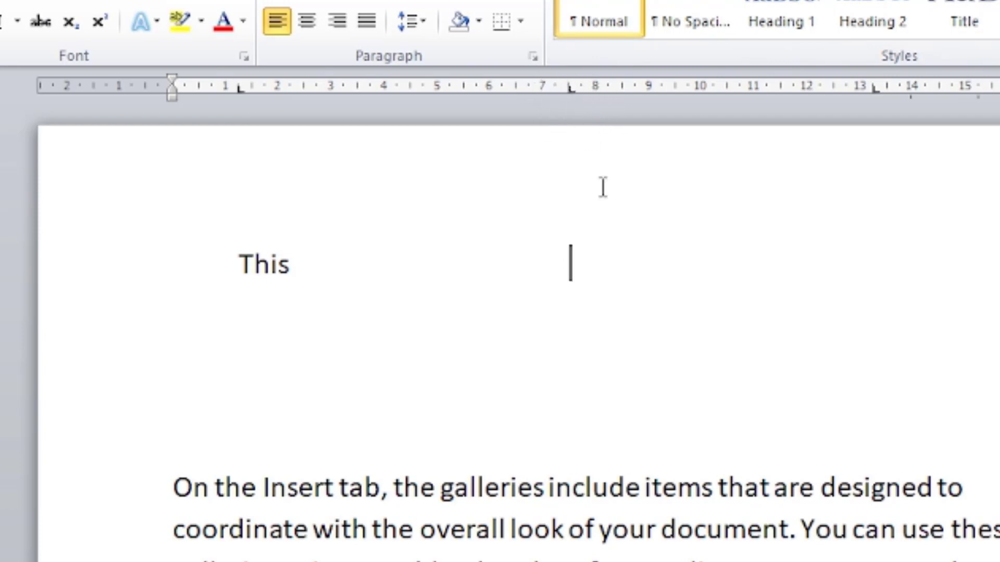
pyautogui.write('is')
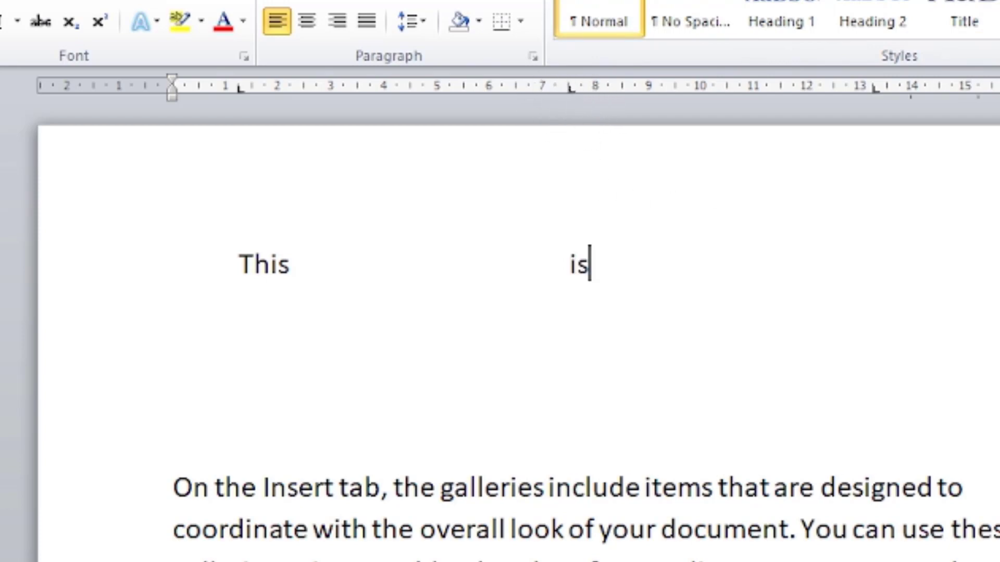
pyautogui.press('Return')
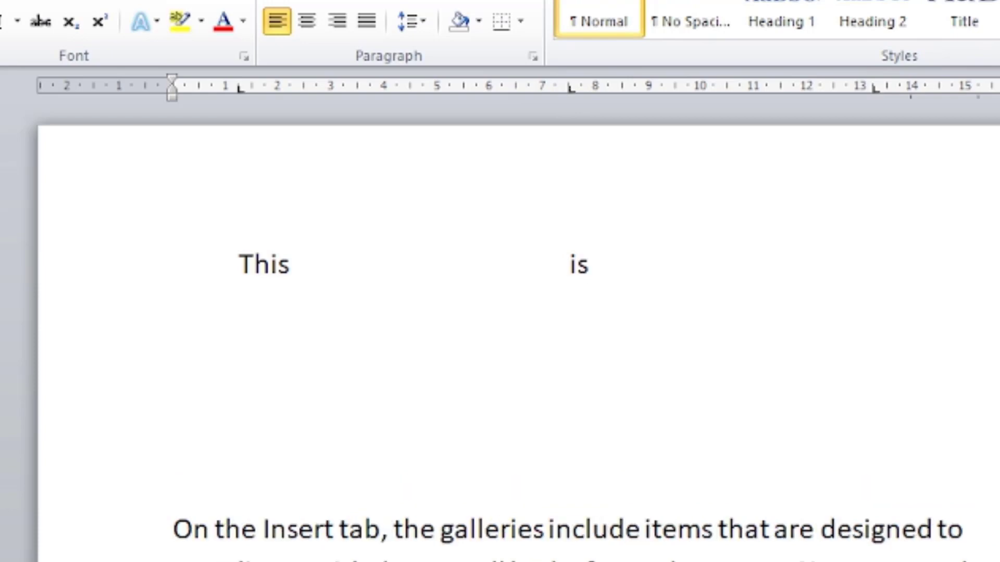
pyautogui.write('for')
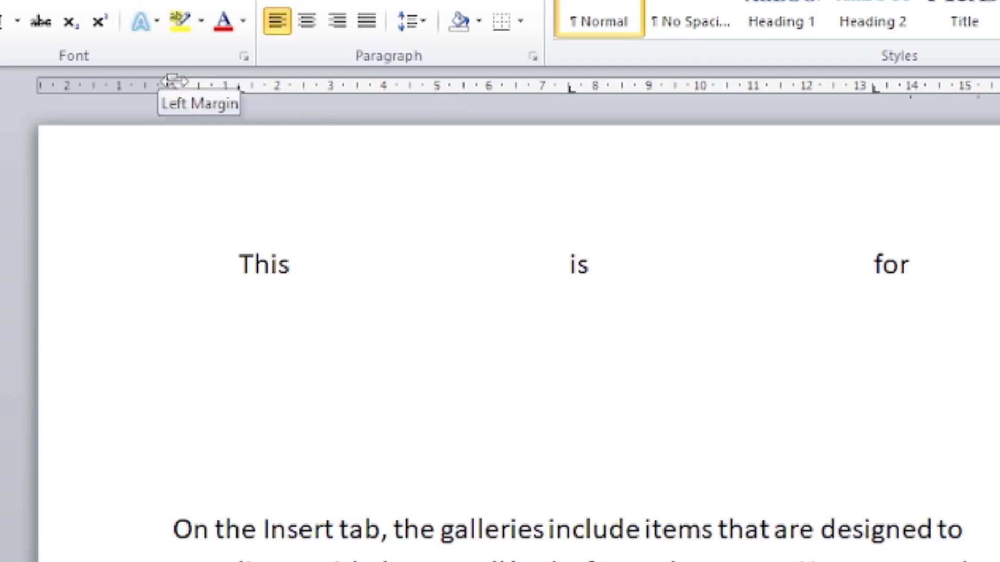
# Try a first line indent of about 2.25 cm and a hanging indent of about 6.5 cm on the tabbed line, and restore both.
pyautogui.moveTo(174, 78); pyautogui.dragTo(291, 82)
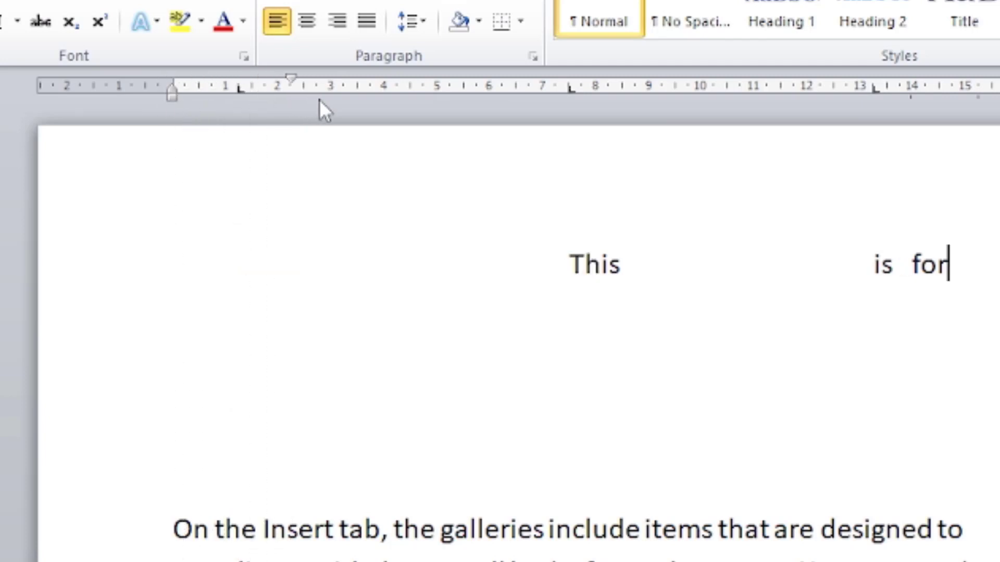
pyautogui.moveTo(296, 80)
pyautogui.mouseDown()
pyautogui.moveTo(446, 86)
pyautogui.moveTo(172, 86)
pyautogui.moveTo(258, 98)
pyautogui.moveTo(516, 93)
pyautogui.mouseUp()
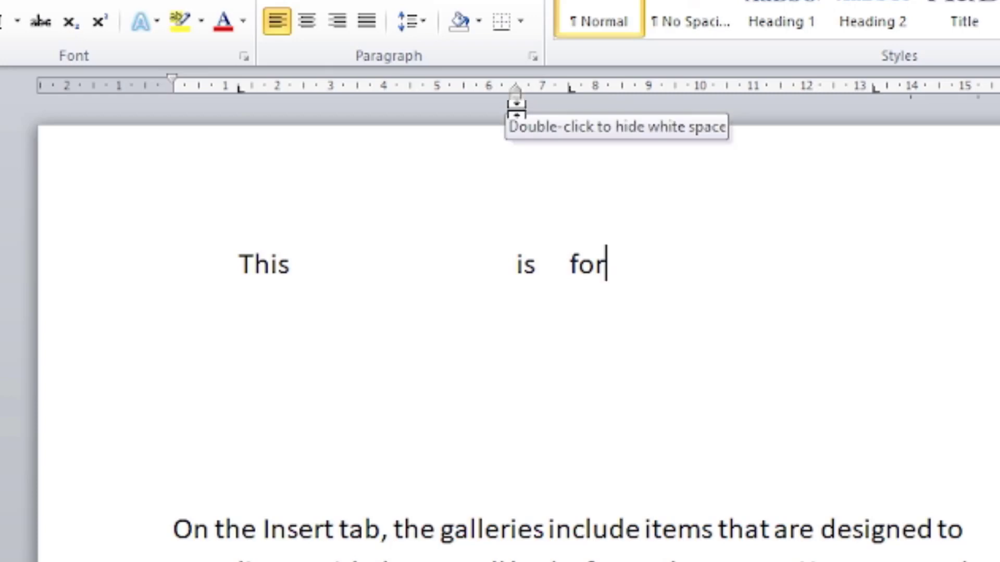
pyautogui.moveTo(517, 89)
pyautogui.mouseDown()
pyautogui.moveTo(740, 91)
pyautogui.moveTo(898, 110)
pyautogui.moveTo(875, 100)
pyautogui.mouseUp()
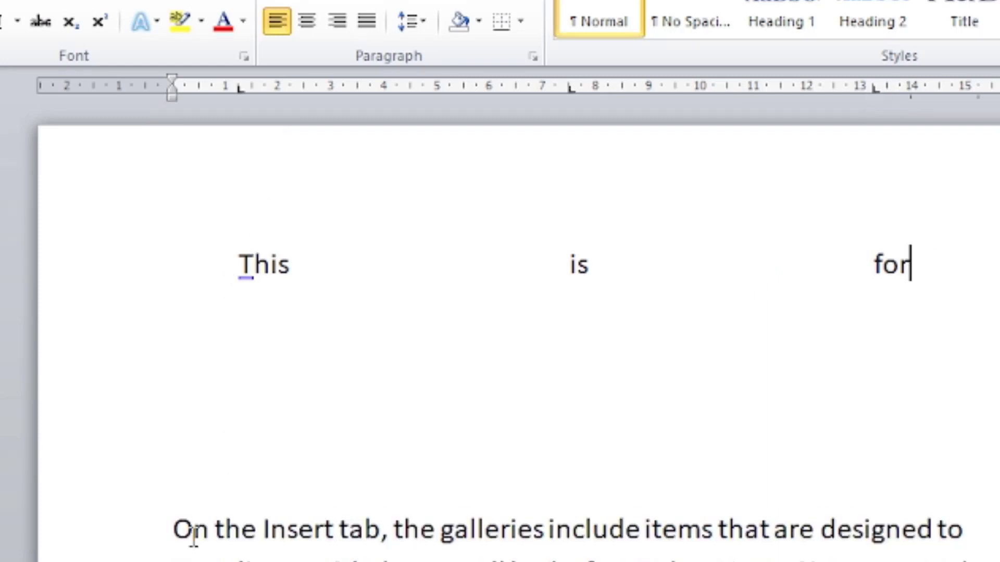
# Select the opening paragraph and return to the tabbed line to compare their tab stops on the ruler.
pyautogui.moveTo(186, 545); pyautogui.dragTo(469, 560)
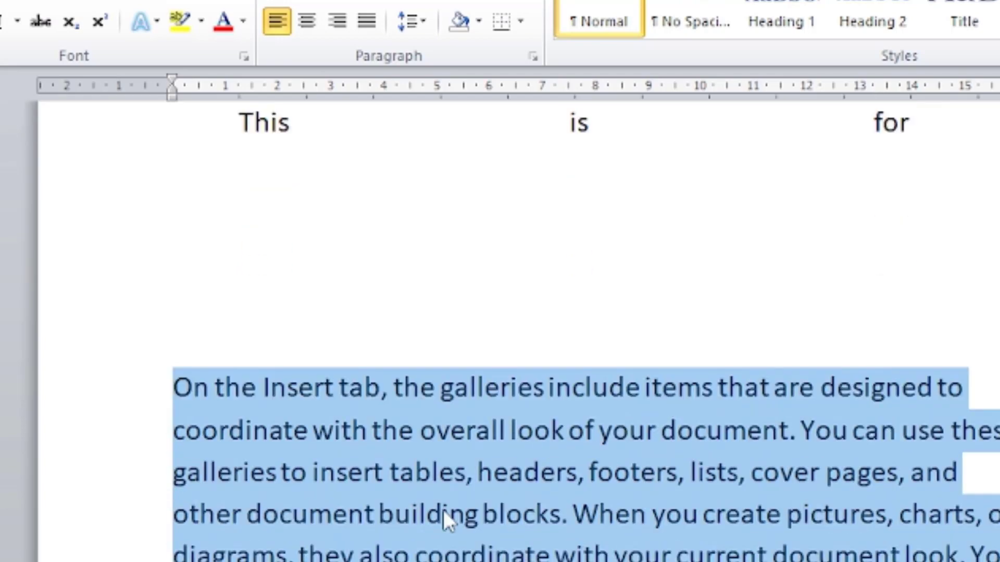
pyautogui.scroll(2, 443, 513)
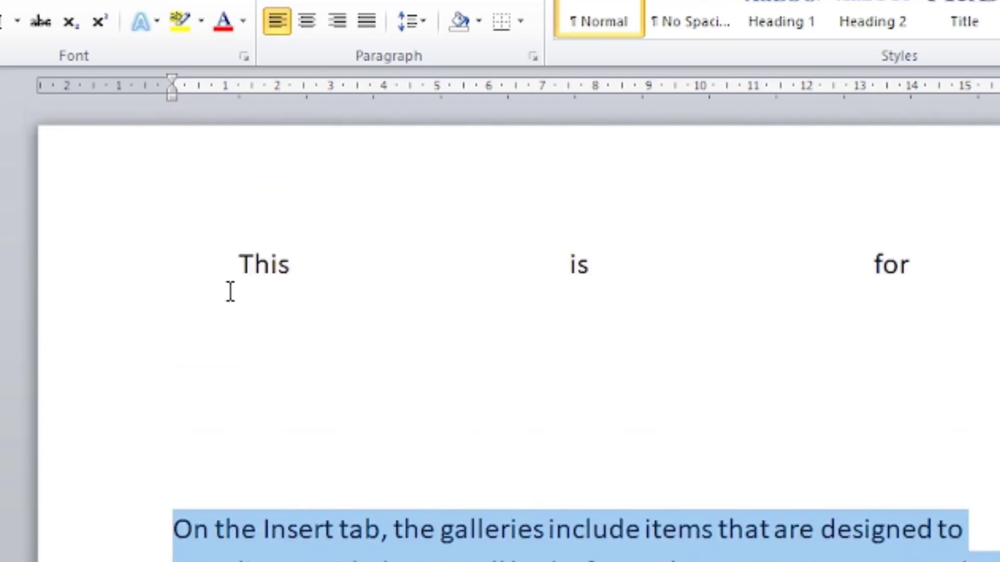
pyautogui.click(237, 260)
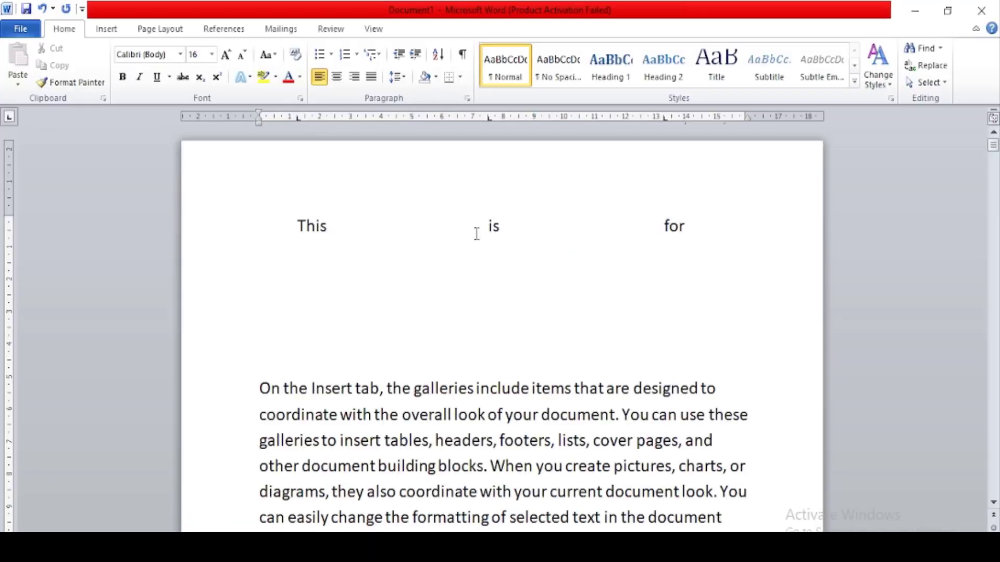
# View the Paragraph settings of the opening paragraph and close them without changes.
pyautogui.click(549, 277)
pyautogui.rightClick(426, 213)
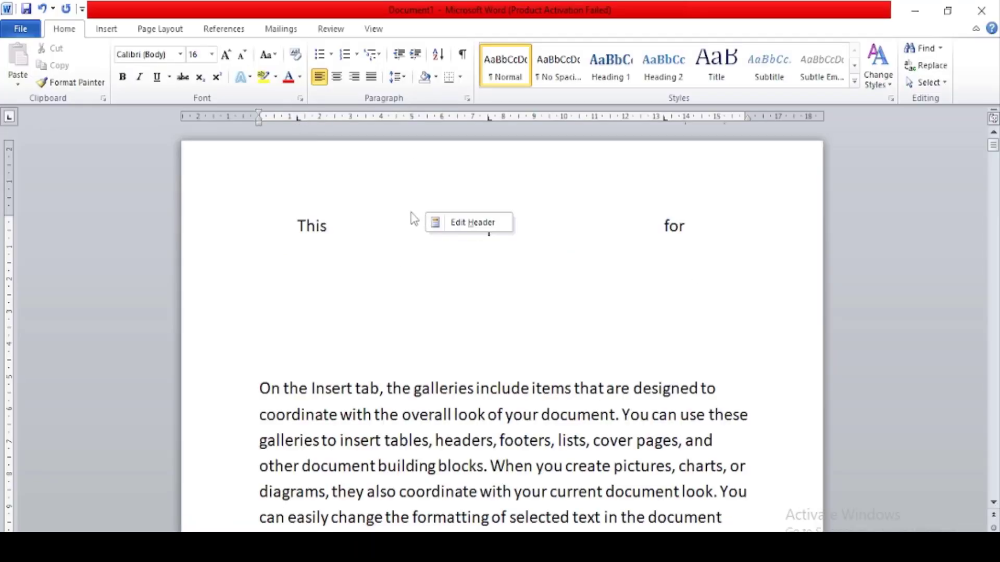
pyautogui.rightClick(286, 412)
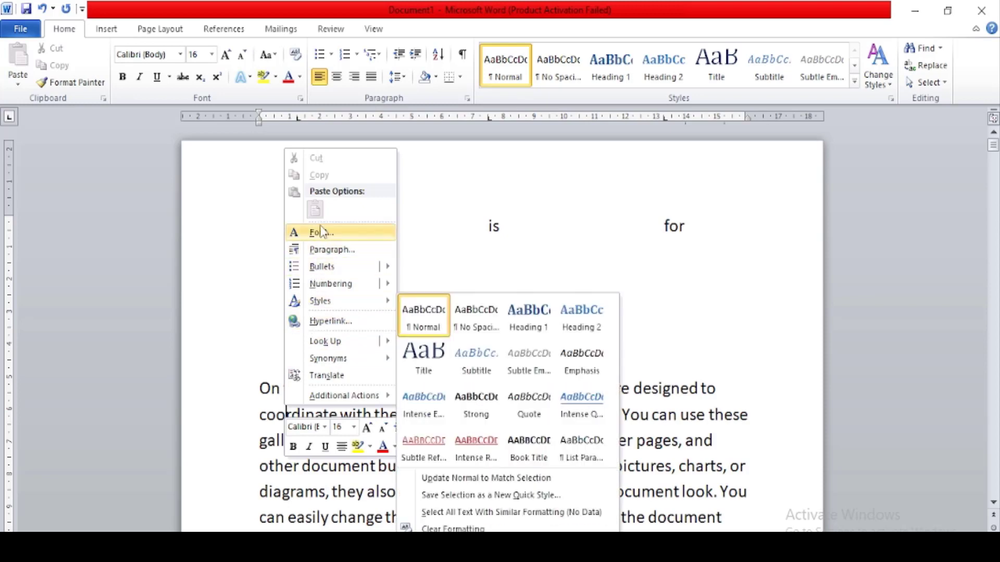
pyautogui.click(331, 250)
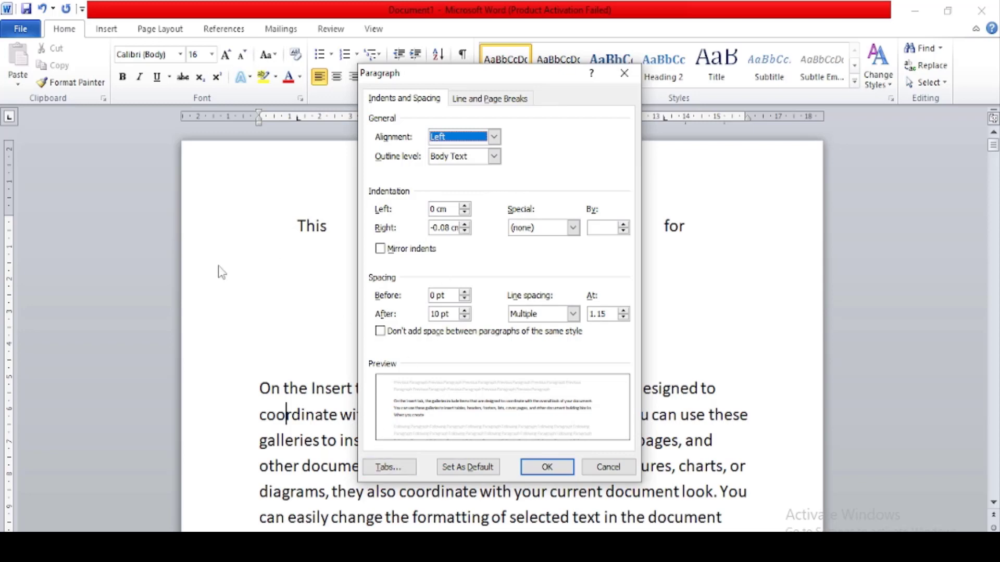
pyautogui.click(628, 75)
# Select the 13.25 cm stop in the tabbed line's tab settings and set it with left alignment and no leader.
pyautogui.rightClick(272, 236)
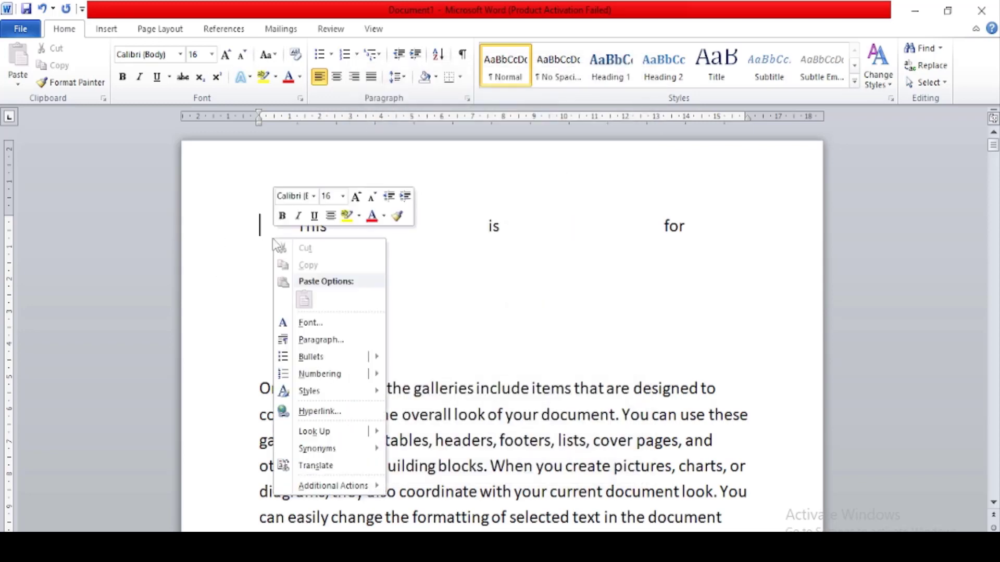
pyautogui.click(316, 342)
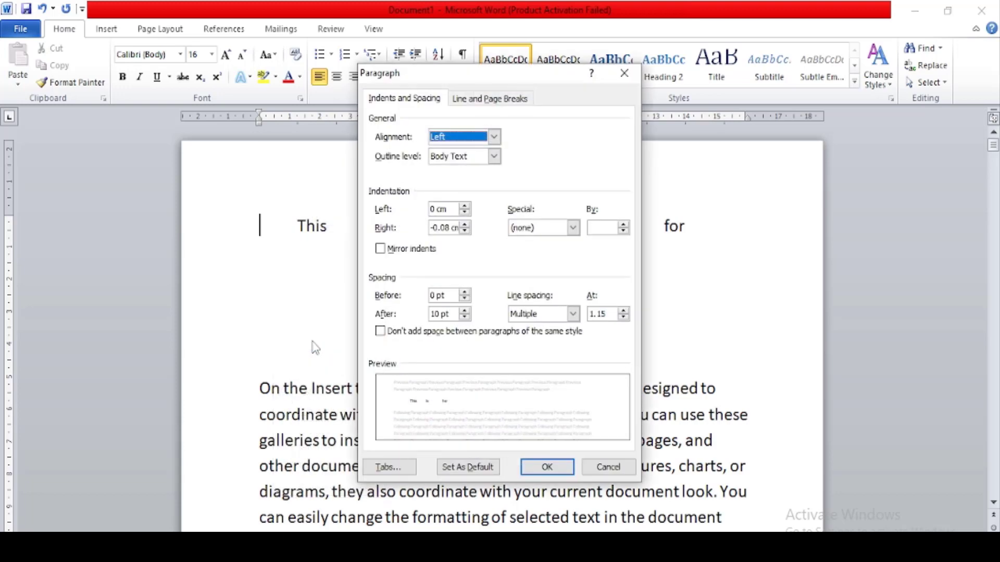
pyautogui.click(389, 467)
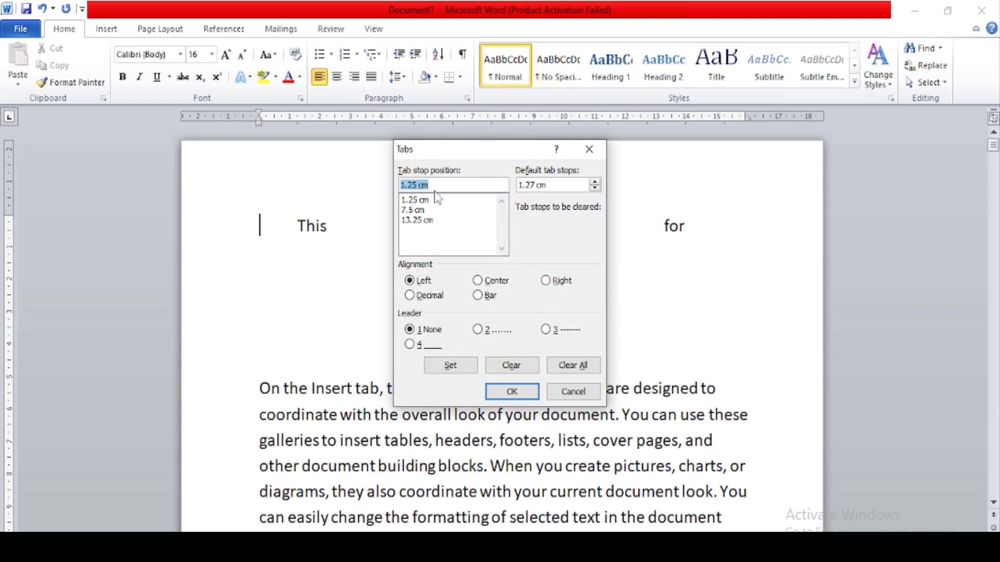
pyautogui.click(425, 221)
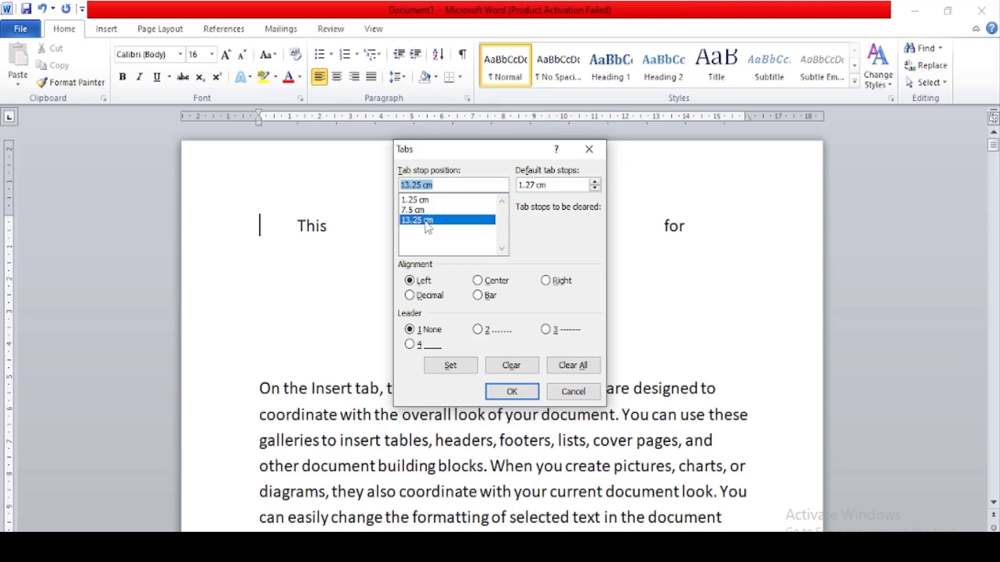
pyautogui.click(450, 365)
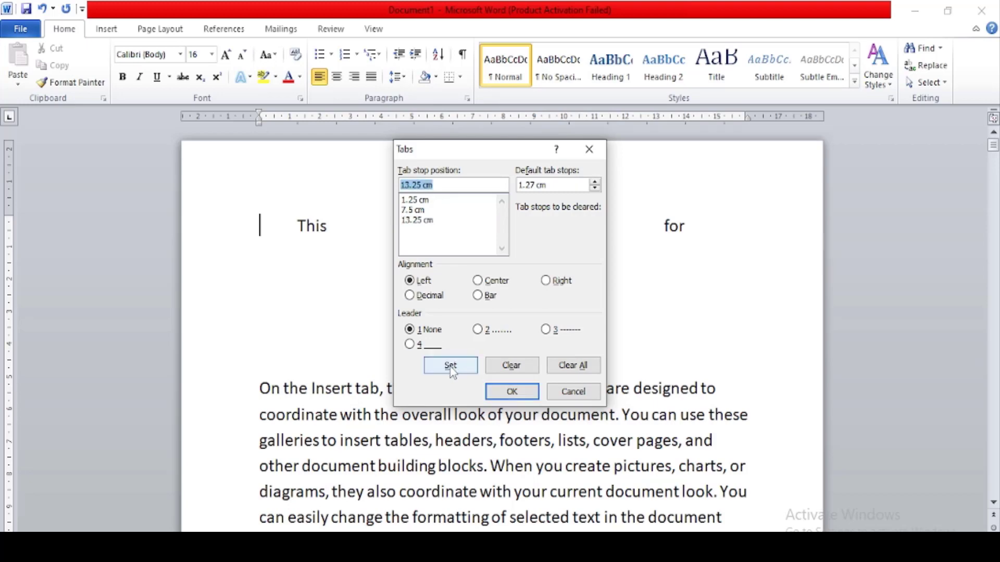
pyautogui.click(512, 392)
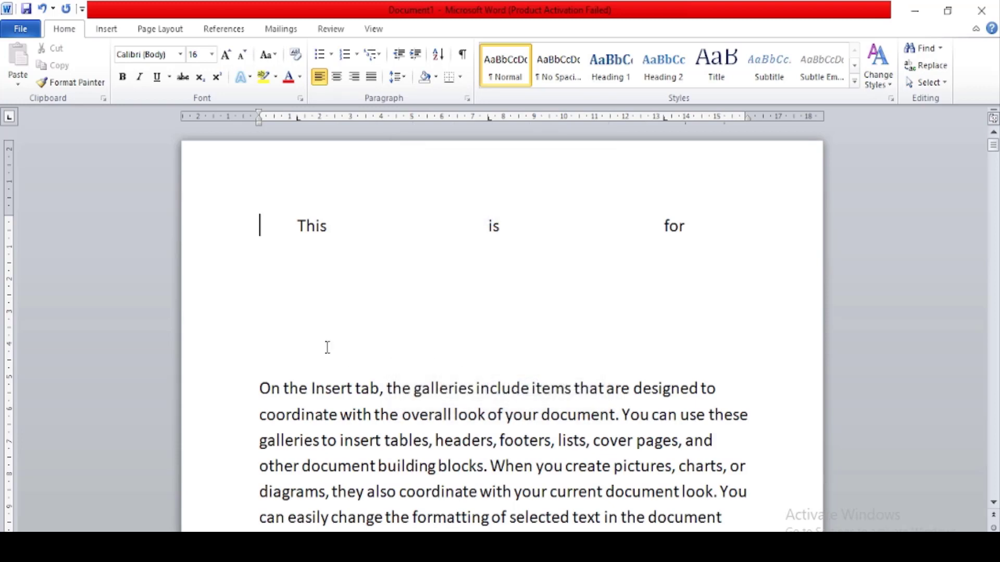
# Try the Center and Bar alignments on the 1.25 cm tab stop, and apply Decimal alignment with a dotted leader.
pyautogui.press('Tab')
pyautogui.click(397, 460)
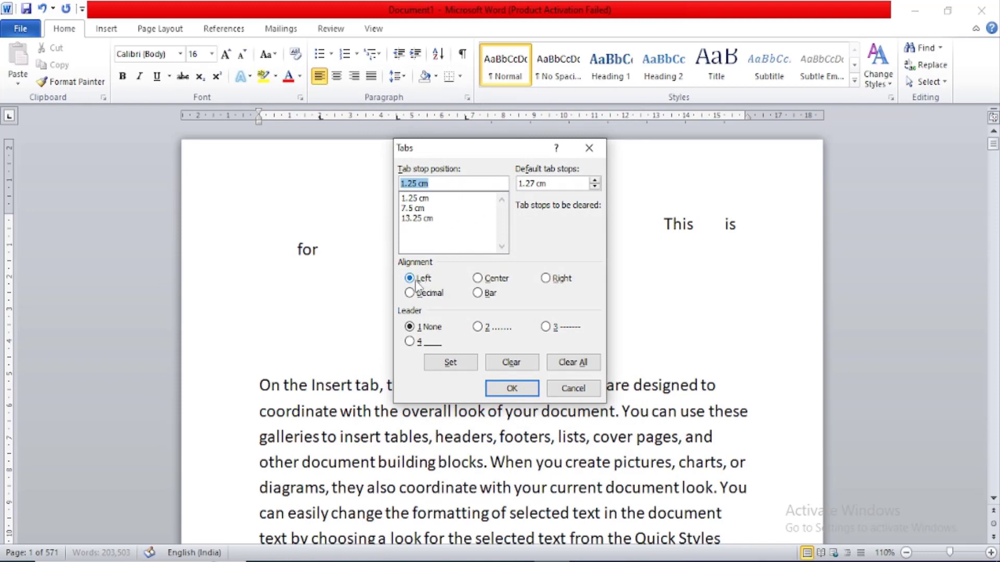
pyautogui.click(478, 278)
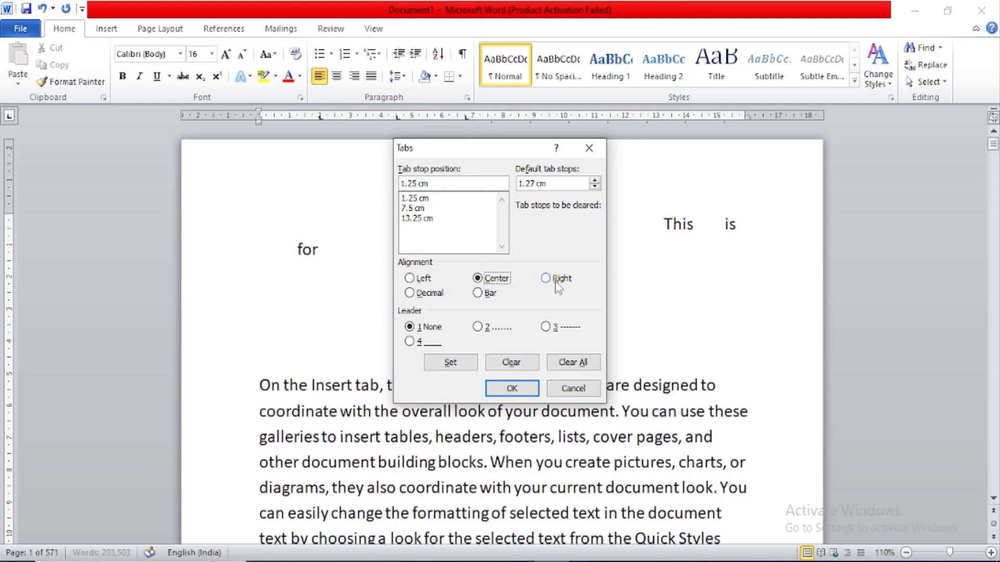
pyautogui.click(477, 293)
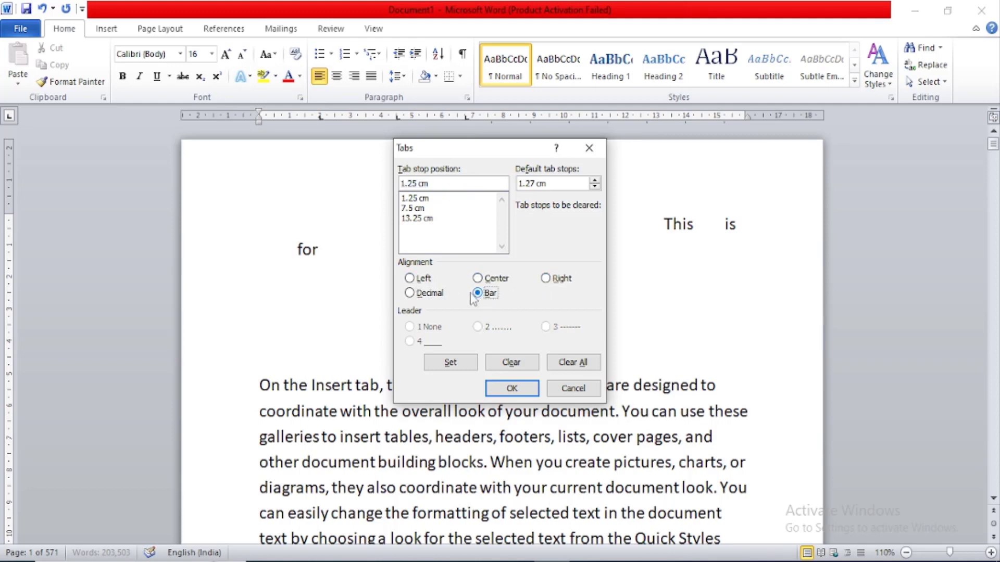
pyautogui.click(409, 293)
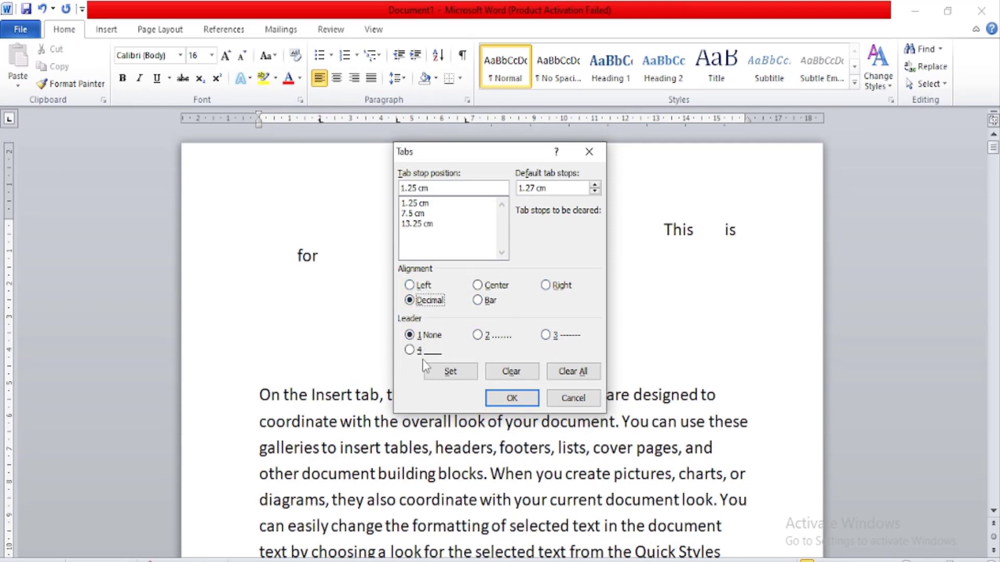
pyautogui.click(478, 336)
pyautogui.click(507, 402)
# Add a left-aligned tab stop at 2 cm with no leader to the blank first line.
pyautogui.rightClick(358, 257)
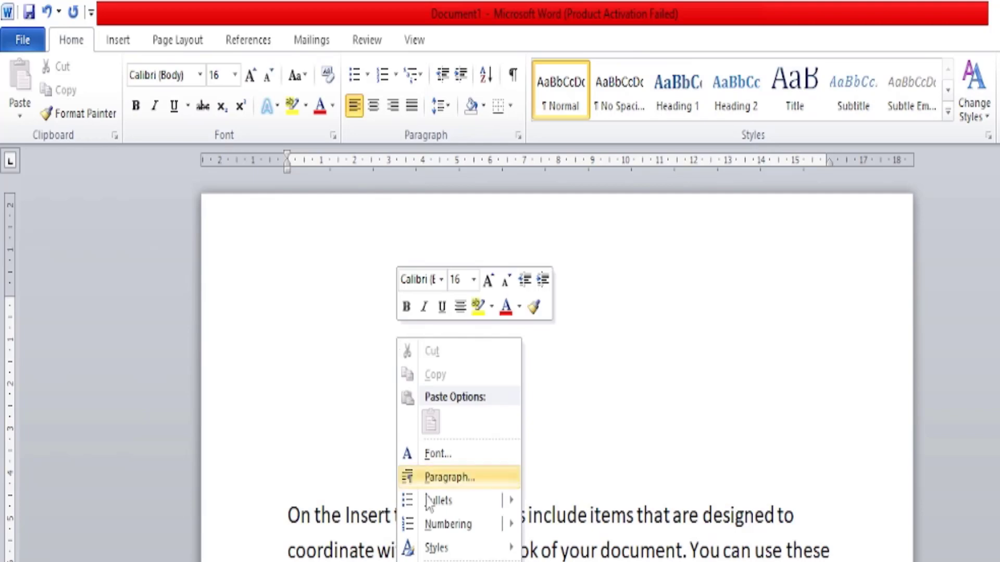
pyautogui.click(449, 478)
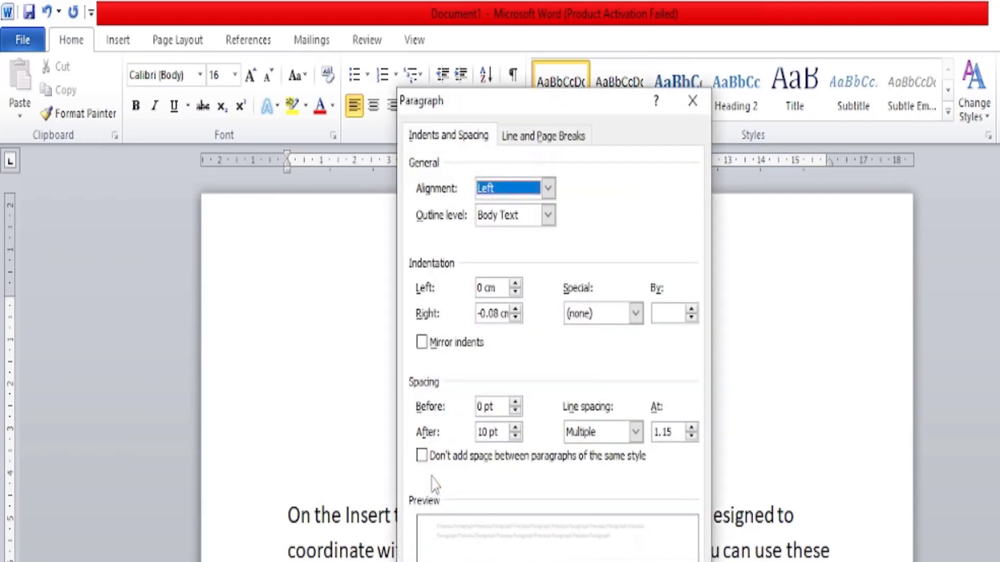
pyautogui.click(449, 561)
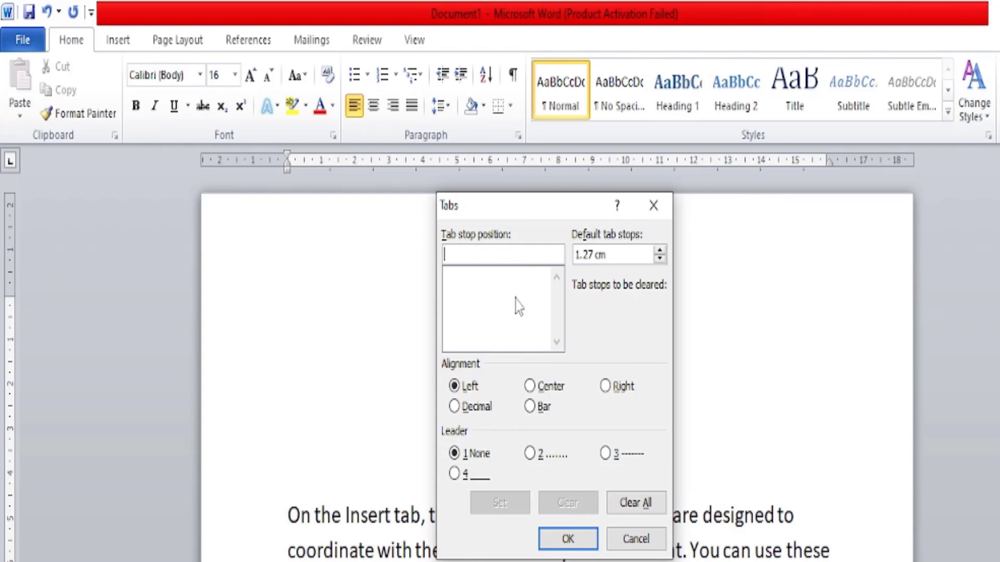
pyautogui.write('2')
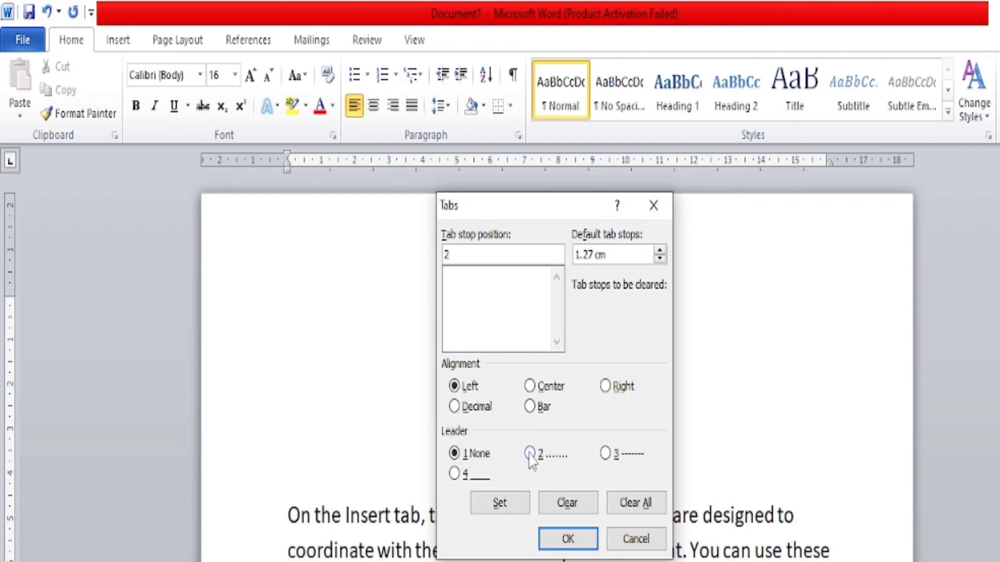
pyautogui.click(501, 507)
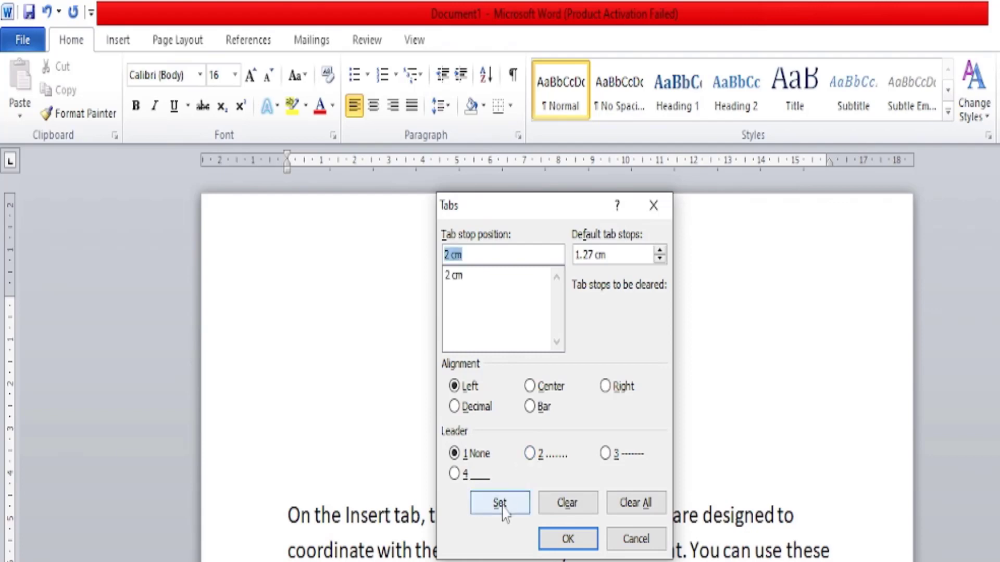
pyautogui.click(568, 540)
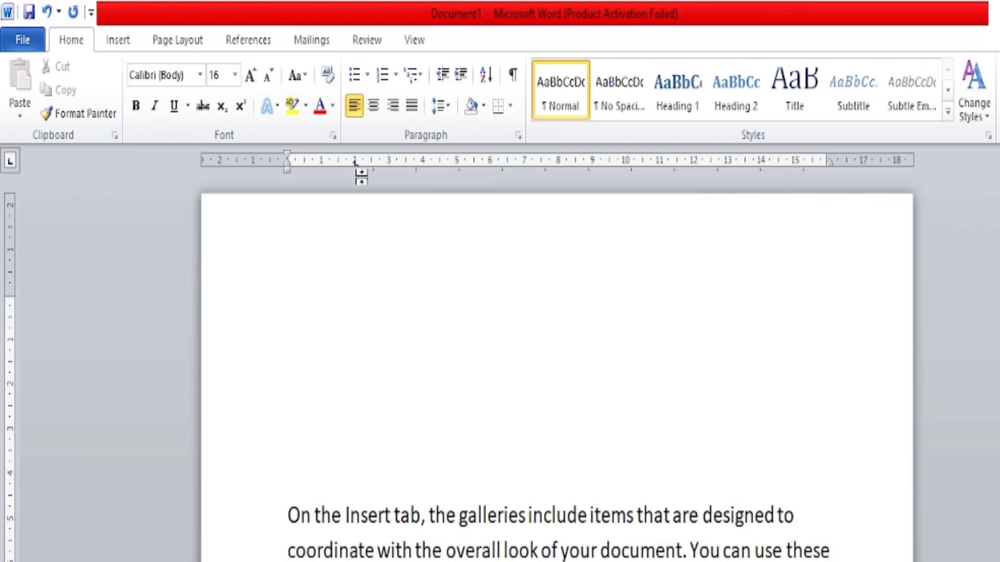
# Add a second left-aligned tab stop at 3 cm to the first line.
pyautogui.rightClick(370, 319)
pyautogui.click(406, 463)
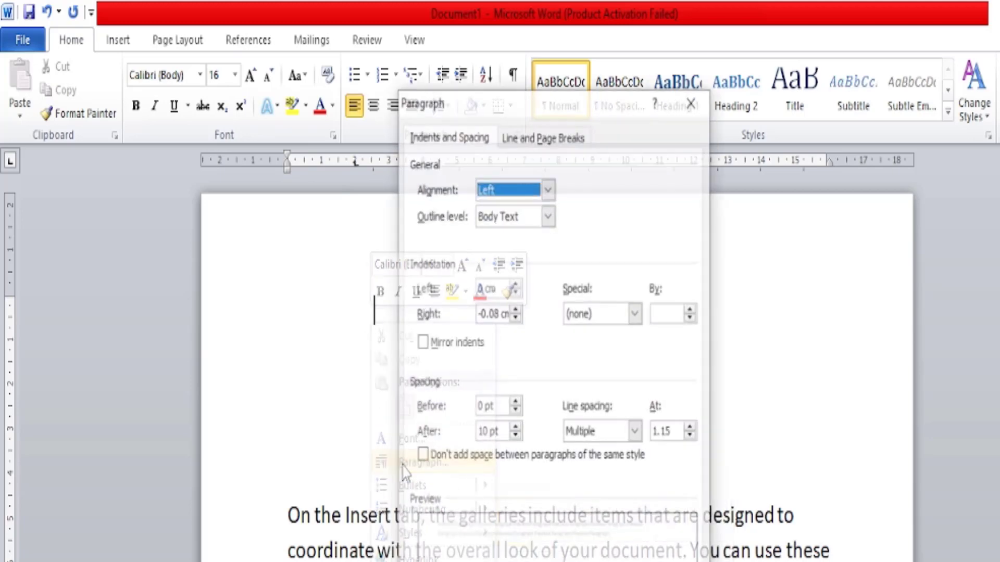
pyautogui.hotkey('alt', 't')
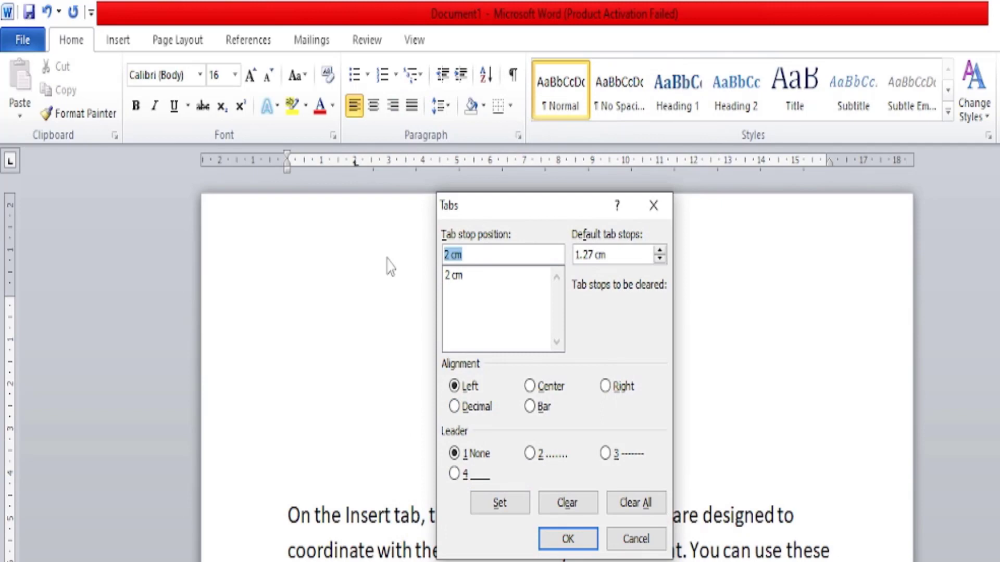
pyautogui.write('3')
pyautogui.click(481, 503)
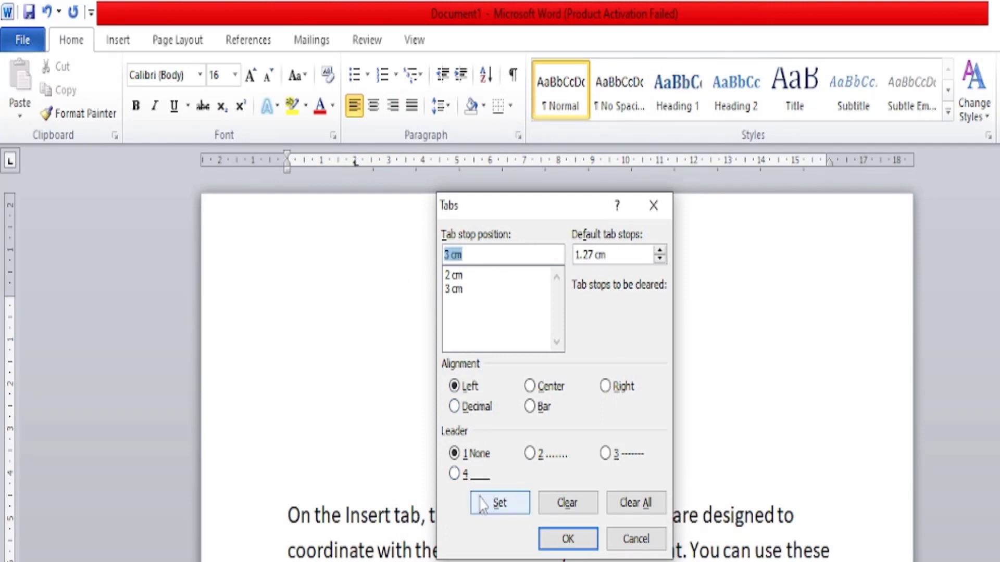
pyautogui.click(569, 540)
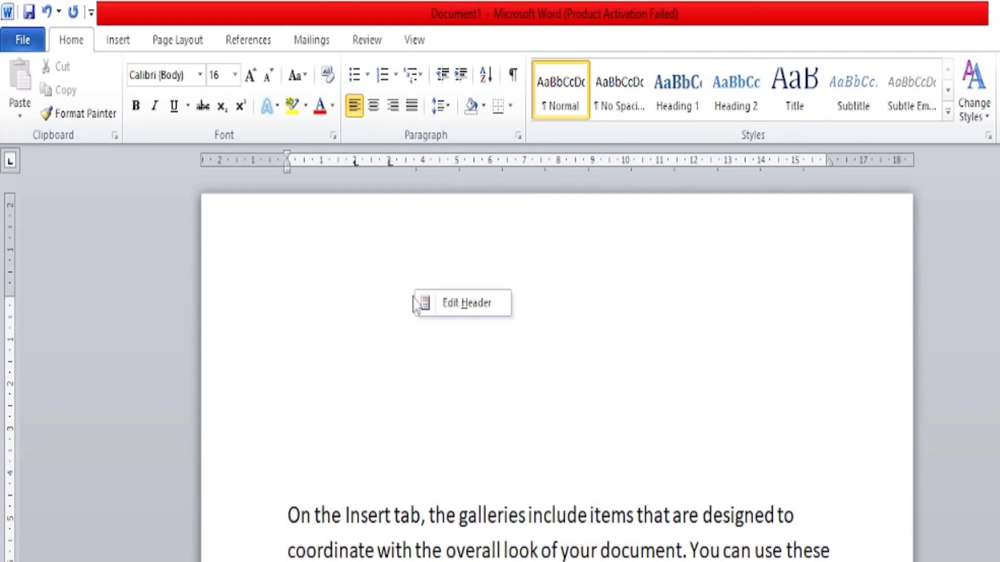
# Add a third left-aligned tab stop at 6 cm to the first line.
pyautogui.rightClick(391, 325)
pyautogui.click(423, 465)
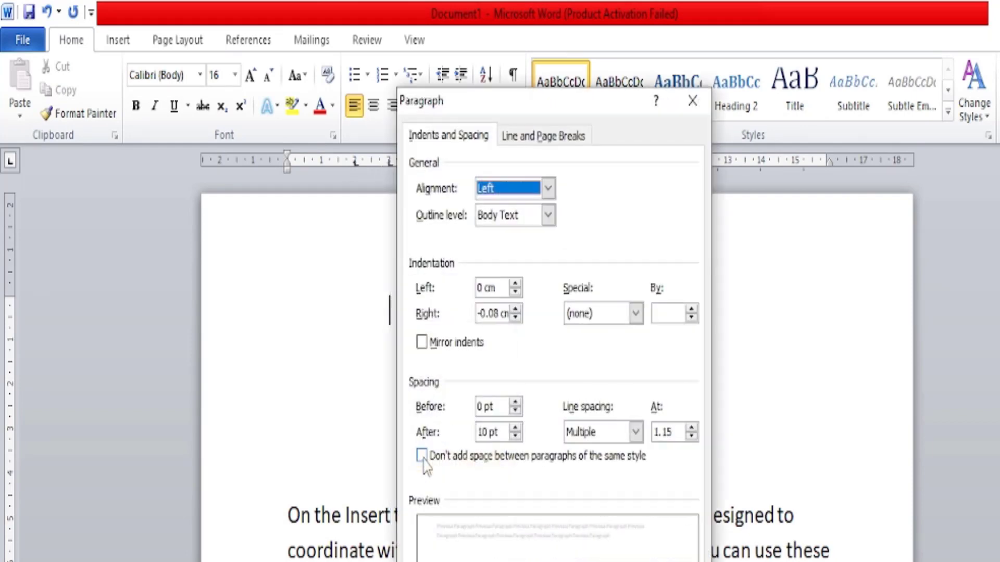
pyautogui.hotkey('alt', 't')
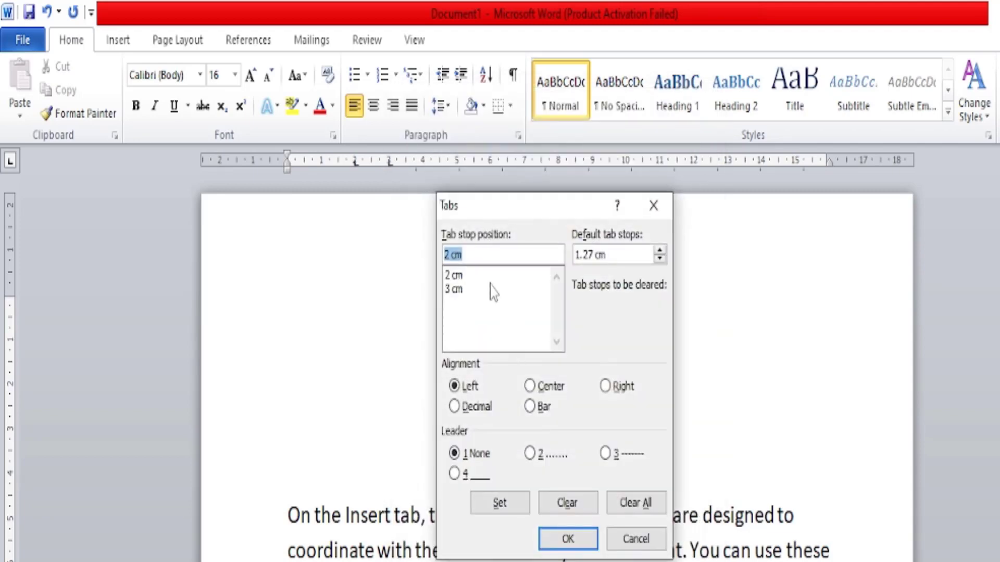
pyautogui.write('6')
pyautogui.click(509, 502)
pyautogui.click(565, 539)
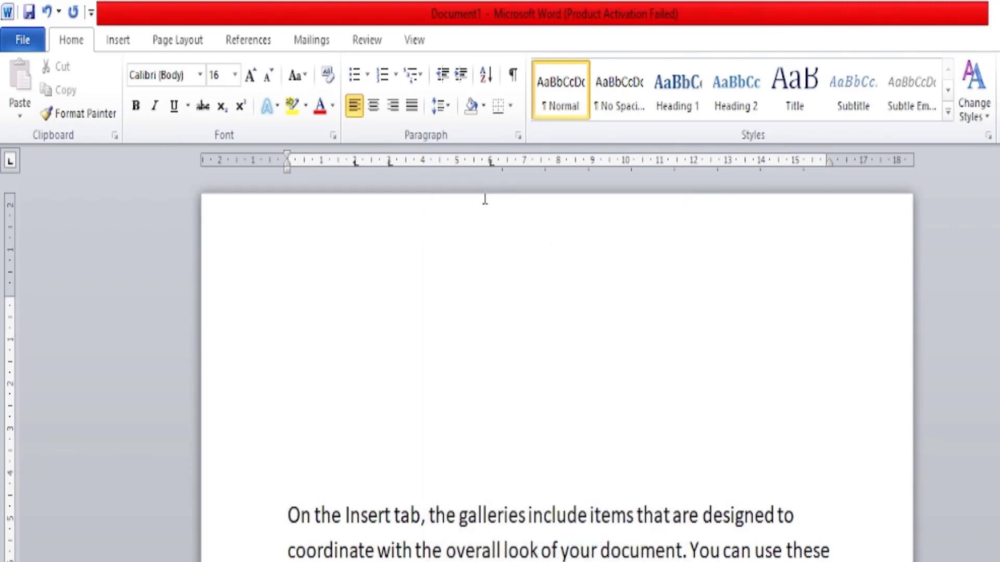
pyautogui.write('this')
pyautogui.press('Tab')
pyautogui.moveTo(433, 314); pyautogui.dragTo(358, 315)
pyautogui.press('Delete')
pyautogui.click(356, 312)
pyautogui.write('this')
pyautogui.press('BackSpace')
pyautogui.press('BackSpace')
pyautogui.press('BackSpace')
pyautogui.press('BackSpace')
# Enter "A", "for" and "apple" on the first line, one at each of the 2, 3 and 6 cm tab stops.
pyautogui.write('a')
pyautogui.press('Tab')
pyautogui.write('forapple')
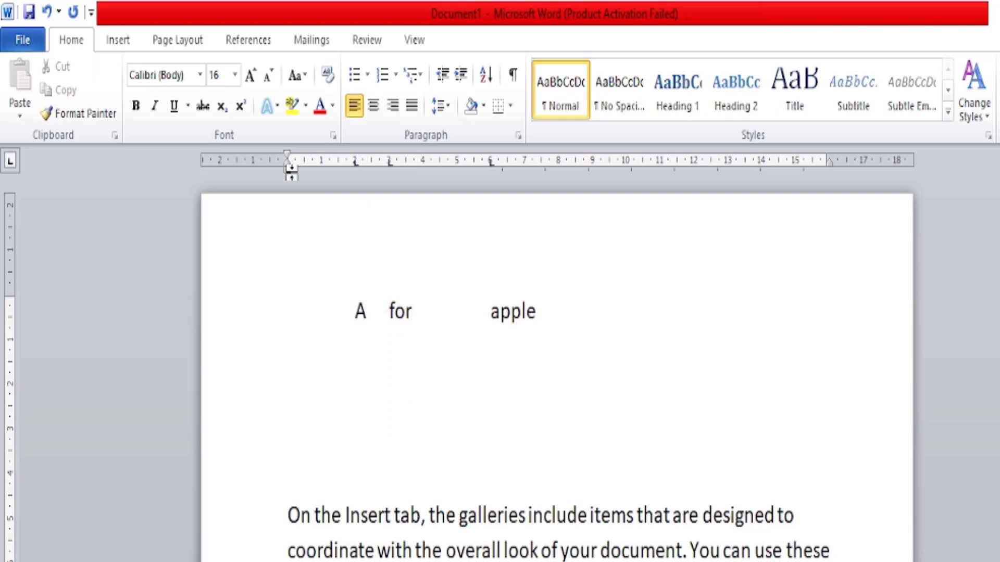
# View the tab settings of the blank line above the body text and close them without changes.
pyautogui.rightClick(427, 424)
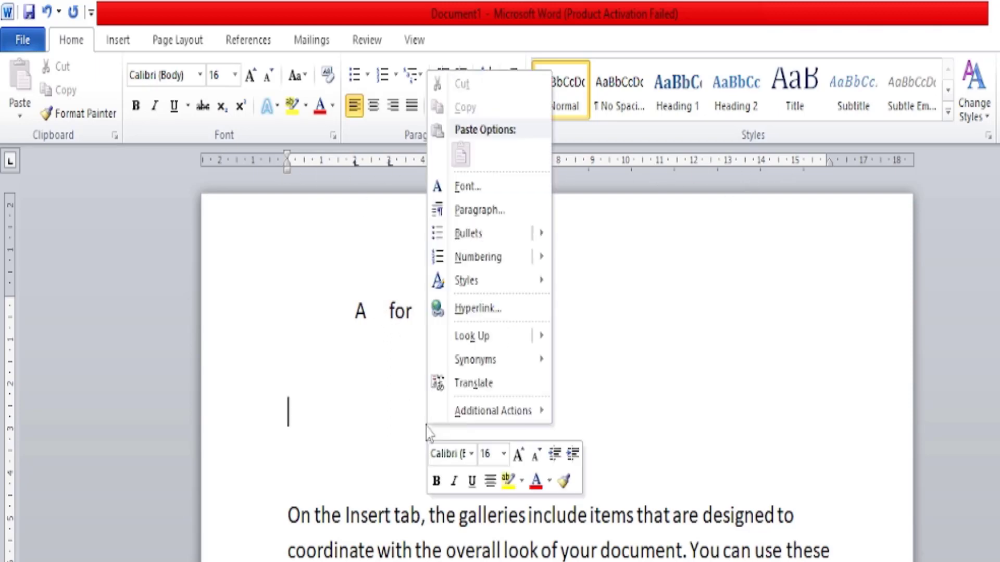
pyautogui.click(465, 212)
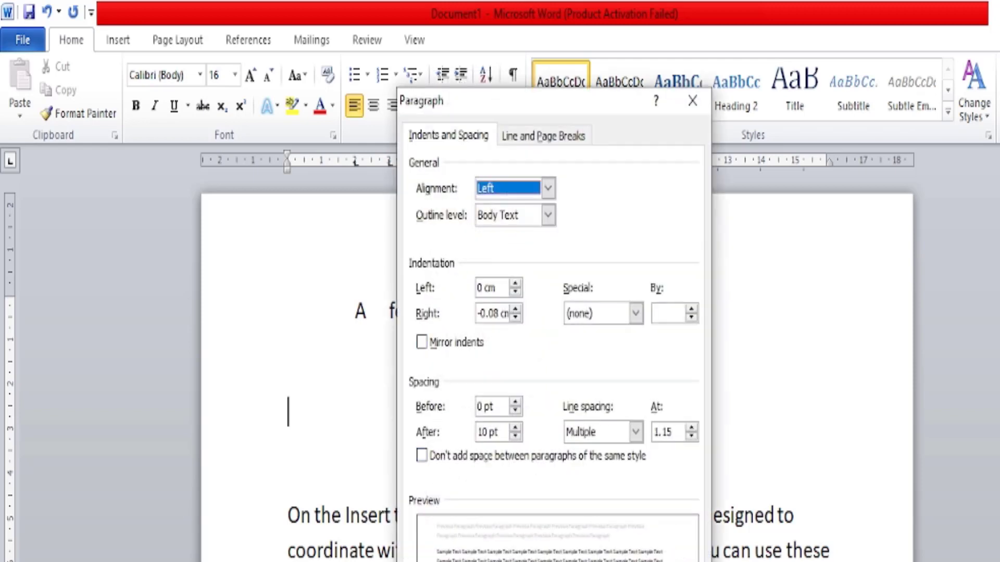
pyautogui.hotkey('alt', 't')
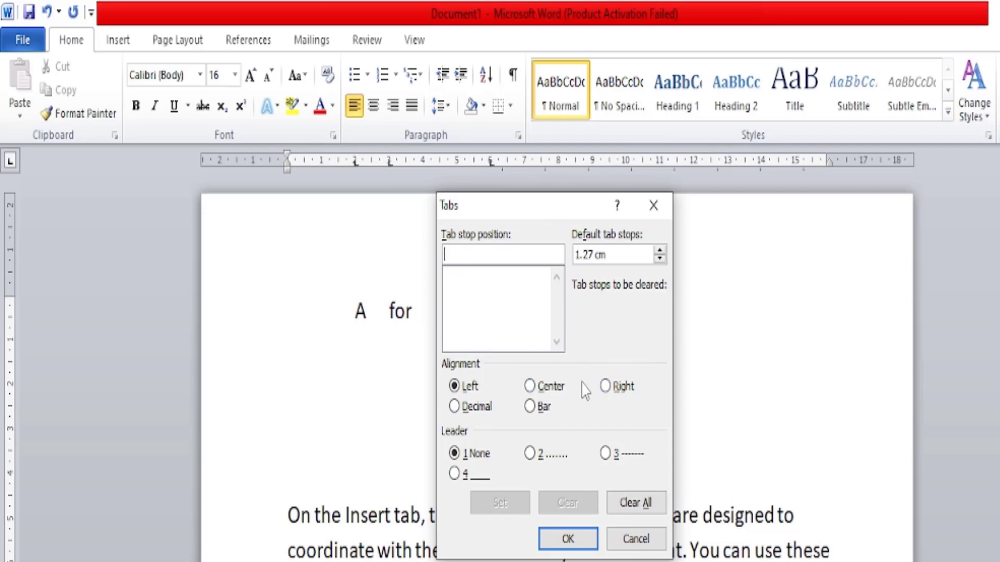
pyautogui.click(636, 539)
# Delete the "A for apple" line's text and remove its tab stops at 2, 3 and 6 cm from the ruler.
pyautogui.click(578, 299)
pyautogui.click(264, 290)
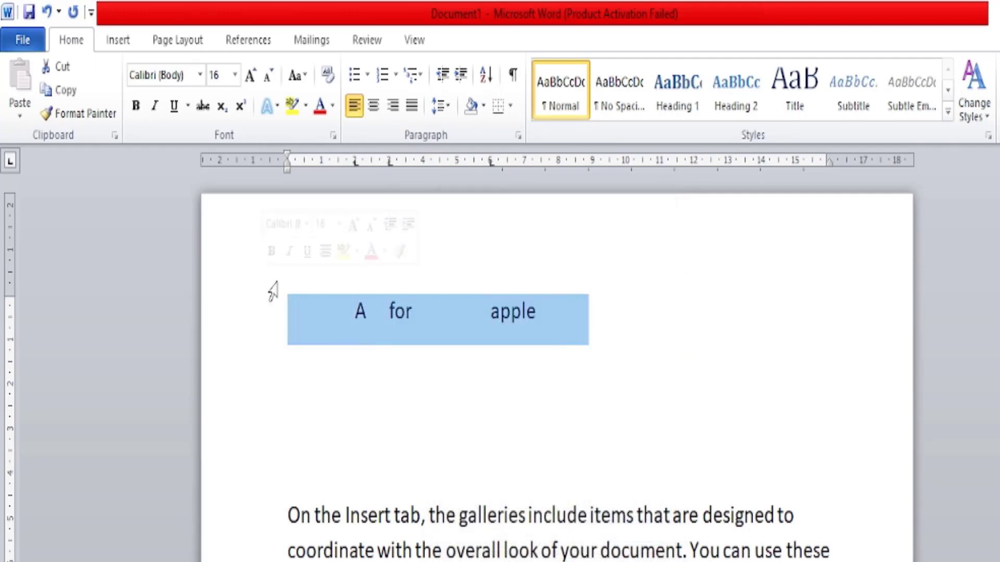
pyautogui.press('Delete')
pyautogui.moveTo(355, 164); pyautogui.dragTo(358, 194)
pyautogui.moveTo(389, 164); pyautogui.dragTo(389, 193)
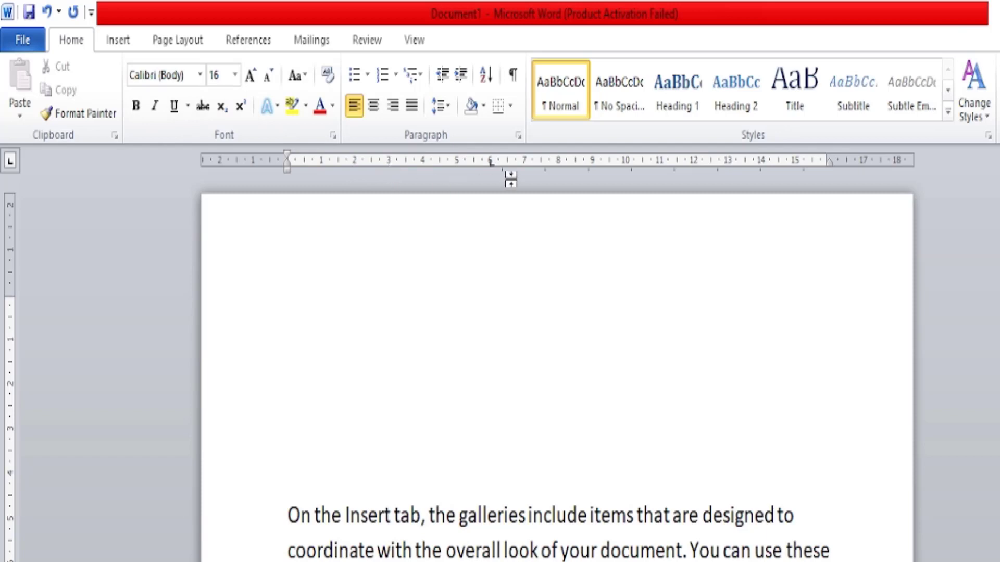
pyautogui.moveTo(493, 164); pyautogui.dragTo(491, 187)
# Set a new left-aligned tab stop at 2 cm on the emptied first line.
pyautogui.rightClick(391, 319)
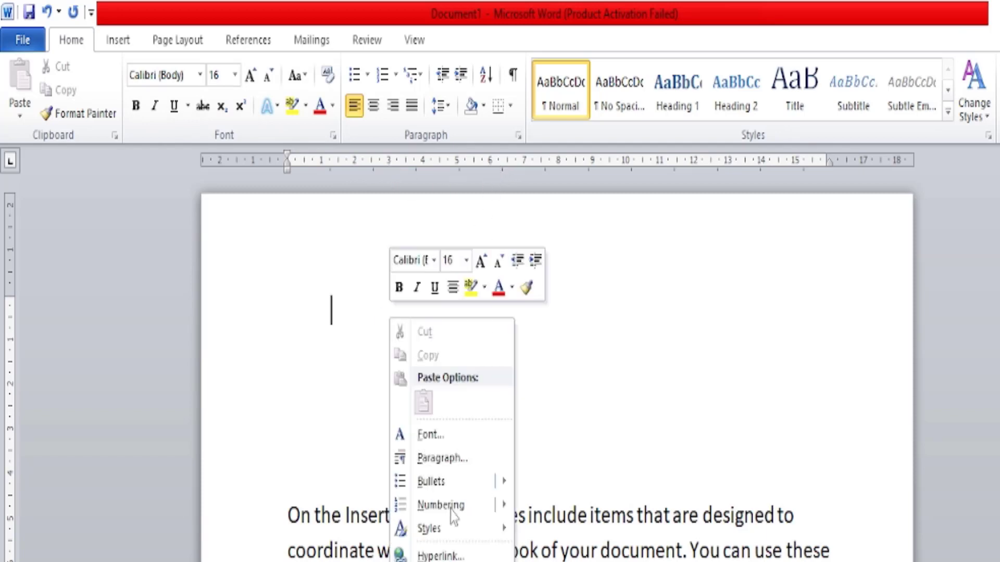
pyautogui.click(435, 459)
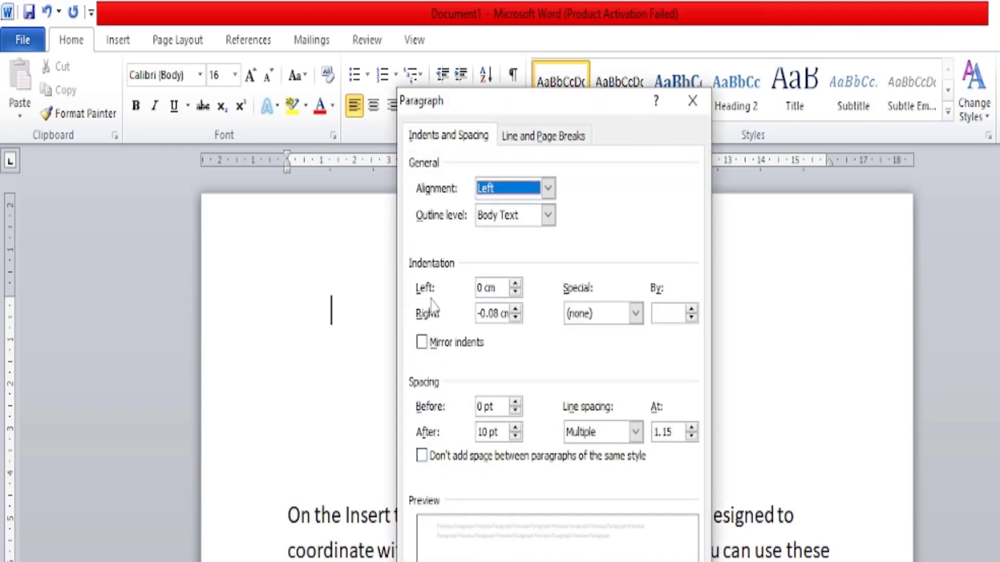
pyautogui.click(442, 560)
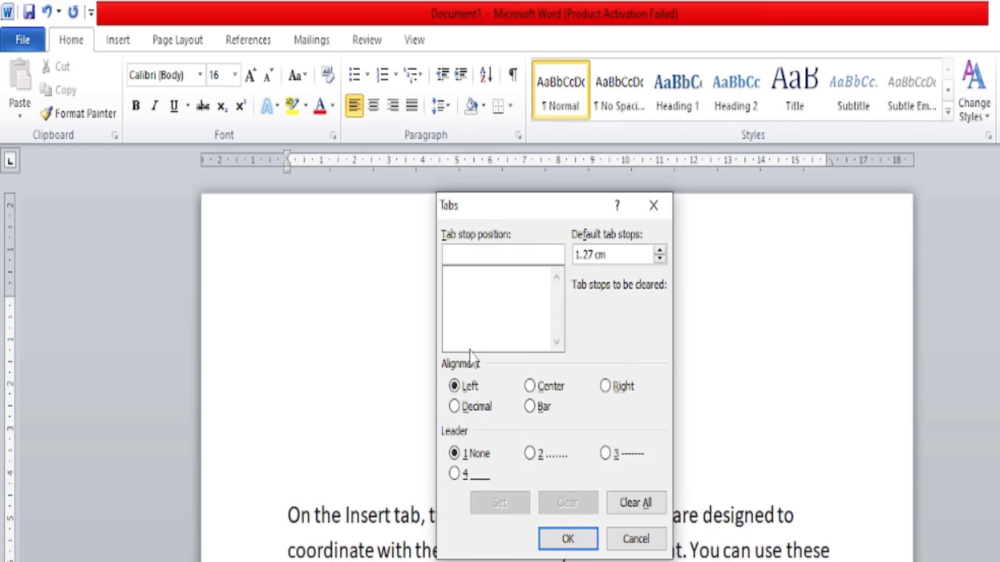
pyautogui.write('2')
pyautogui.click(500, 505)
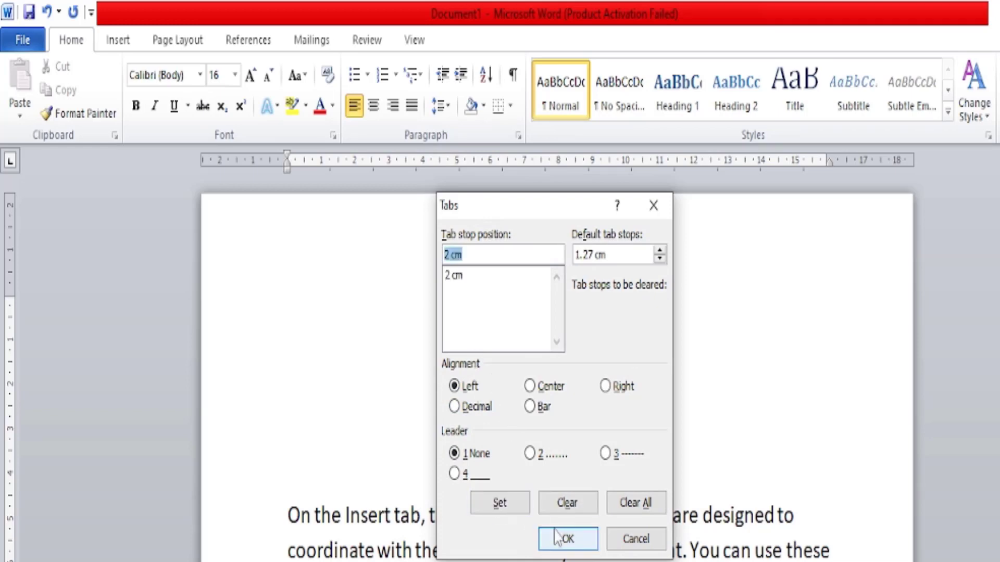
pyautogui.click(558, 538)
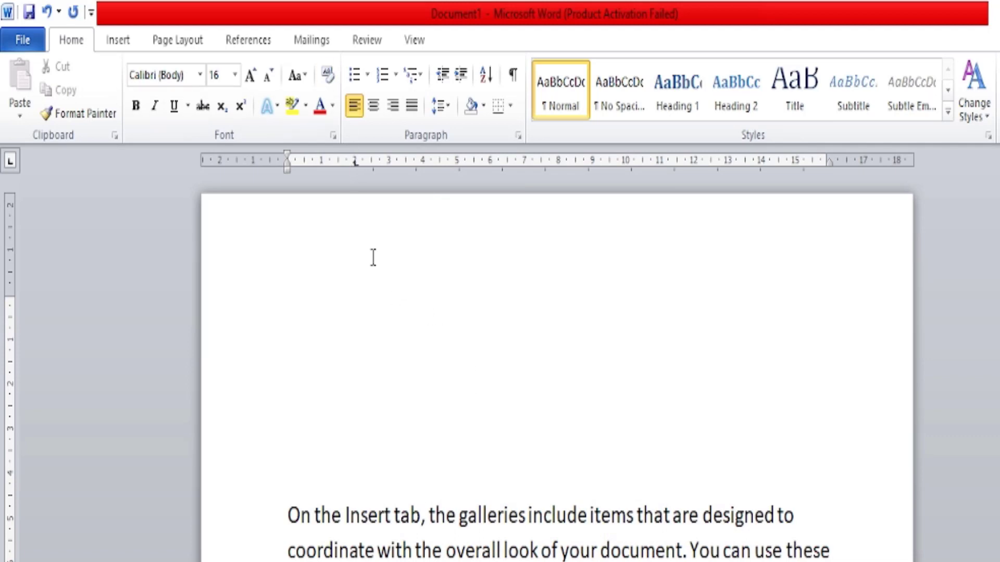
# Add a left-aligned tab stop at 8 cm with no leader to the first line through the Tabs dialog.
pyautogui.rightClick(380, 321)
pyautogui.click(421, 461)
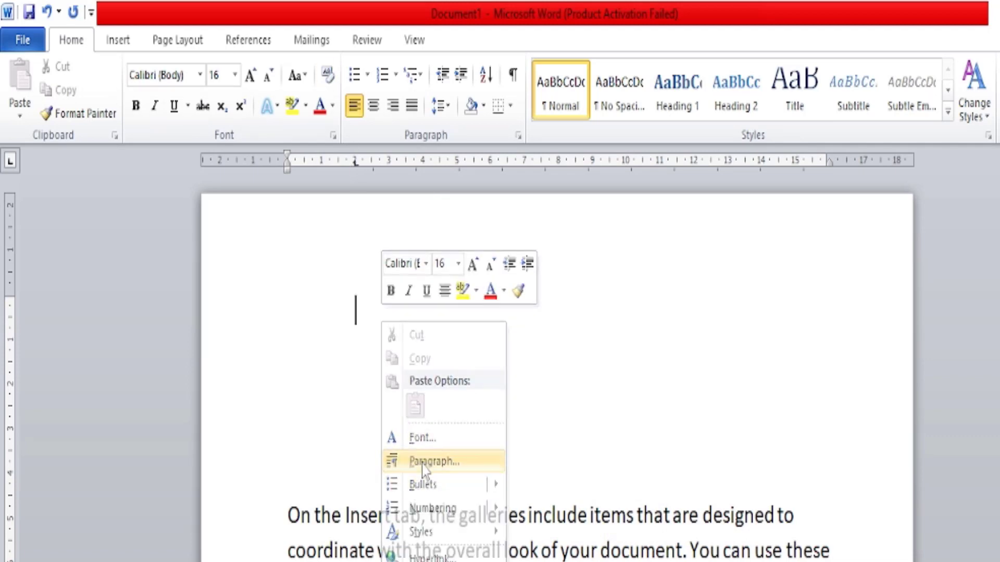
pyautogui.hotkey('alt', 't')
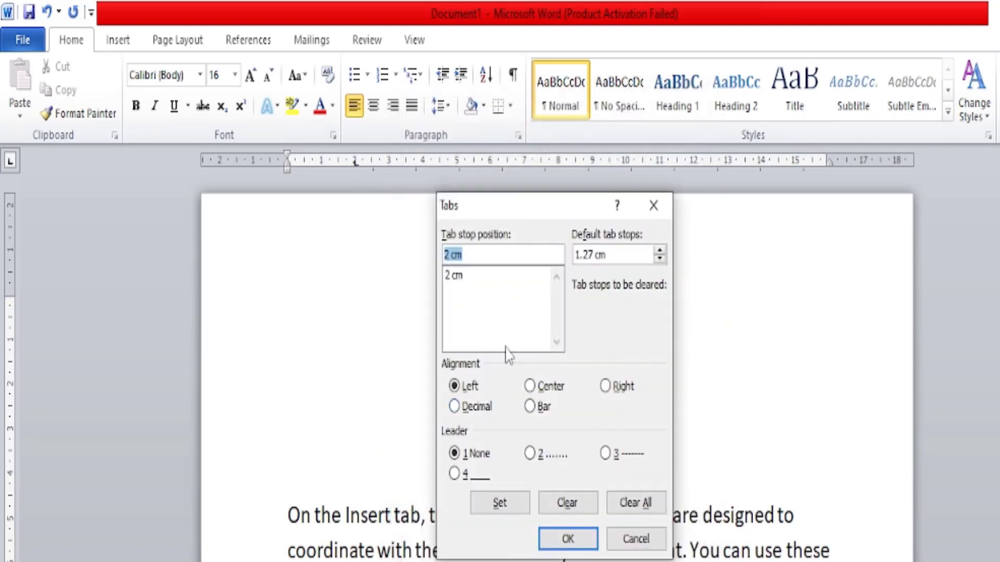
pyautogui.write('8')
pyautogui.click(499, 504)
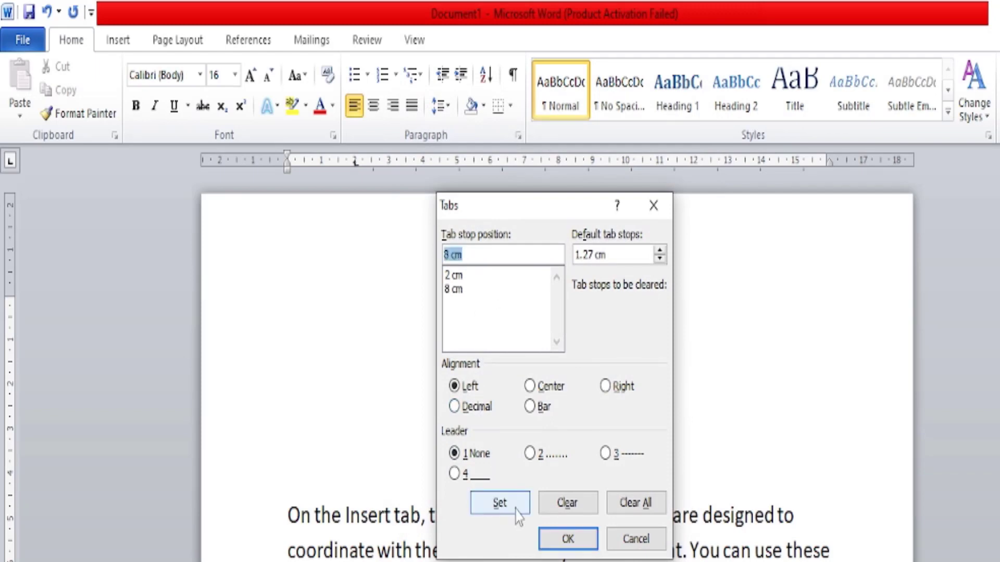
pyautogui.click(567, 538)
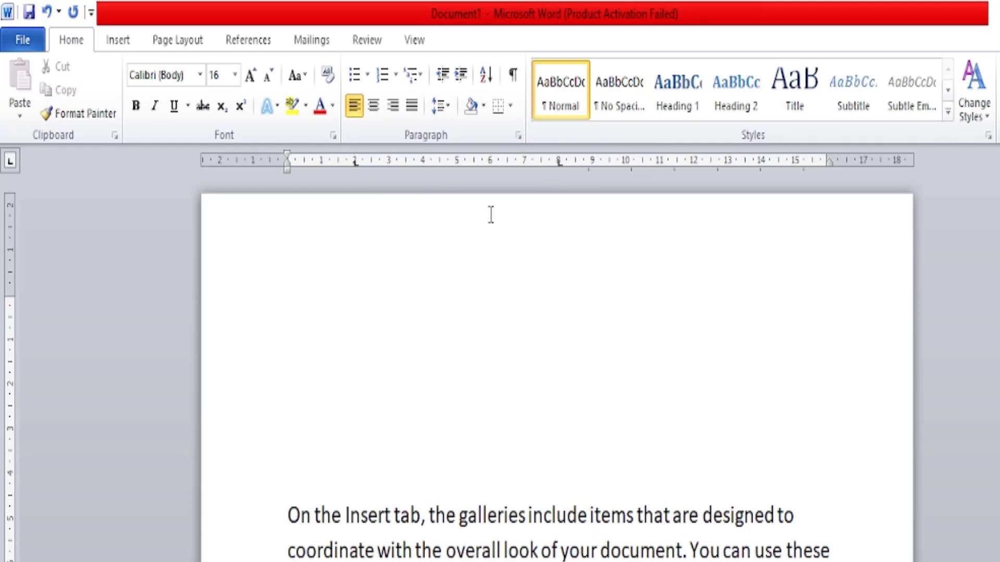
# Give the first line's 2 cm tab stop the dotted leader (2) in the Tabs dialog and apply it.
pyautogui.rightClick(431, 282)
pyautogui.rightClick(419, 344)
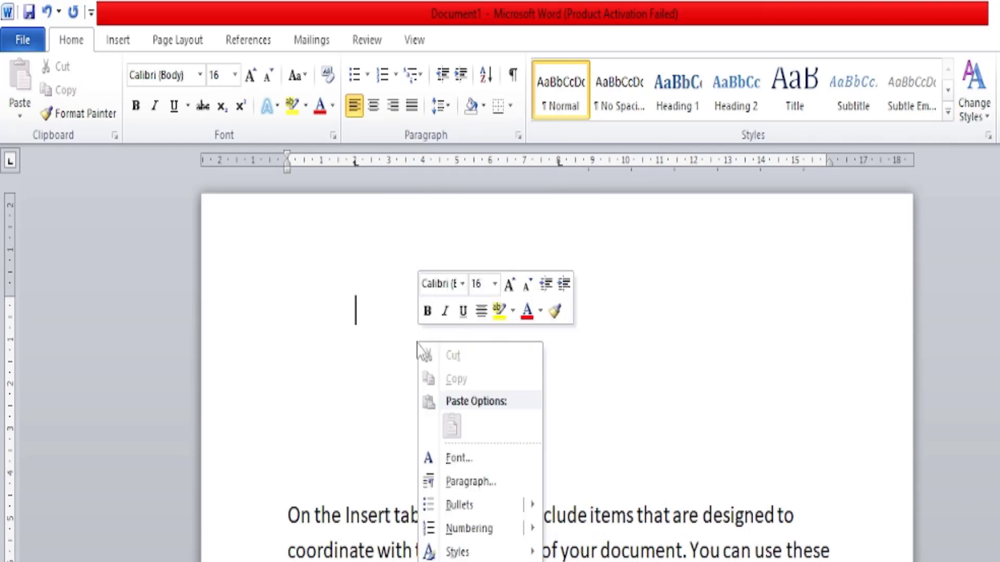
pyautogui.click(460, 486)
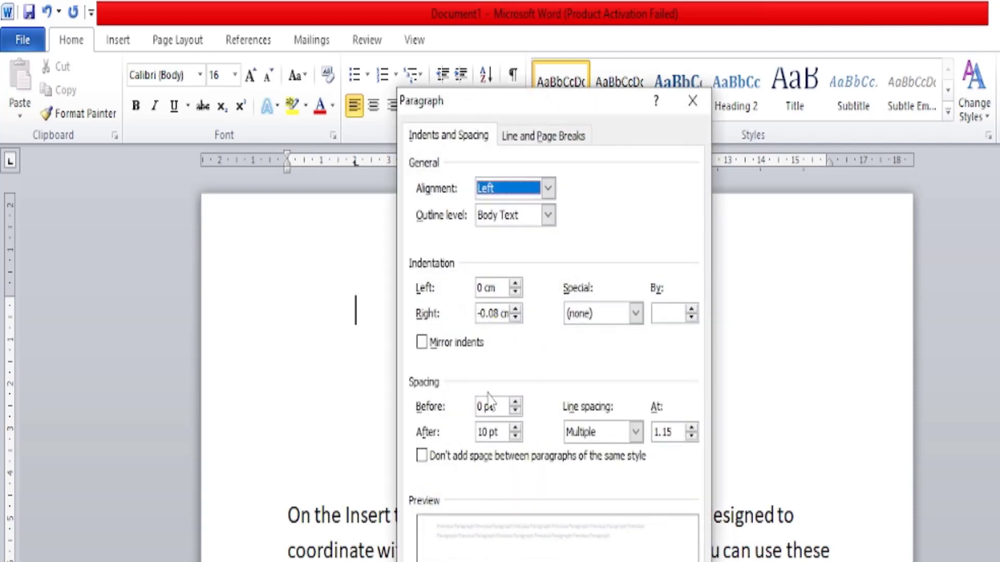
pyautogui.click(478, 541)
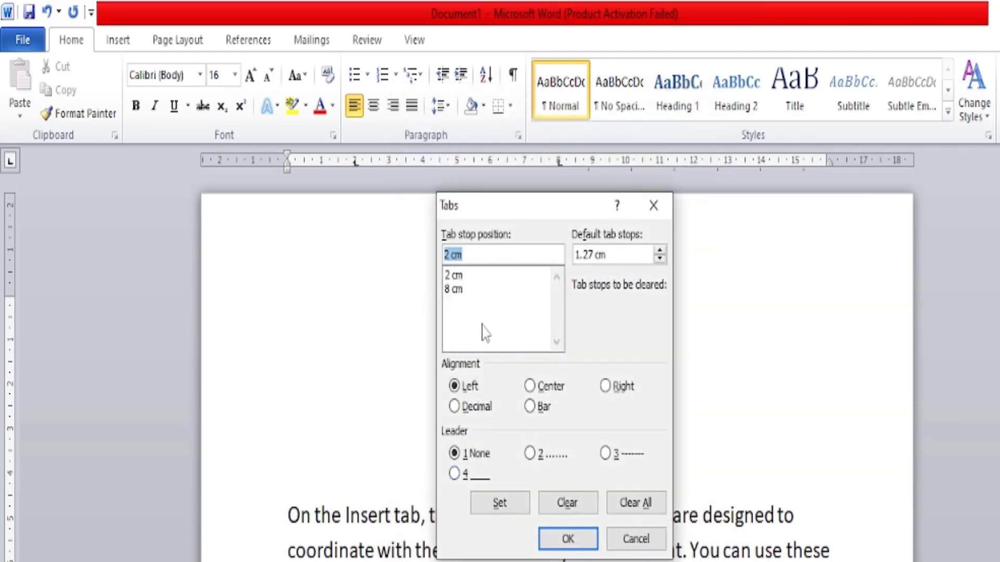
pyautogui.click(530, 454)
pyautogui.click(500, 503)
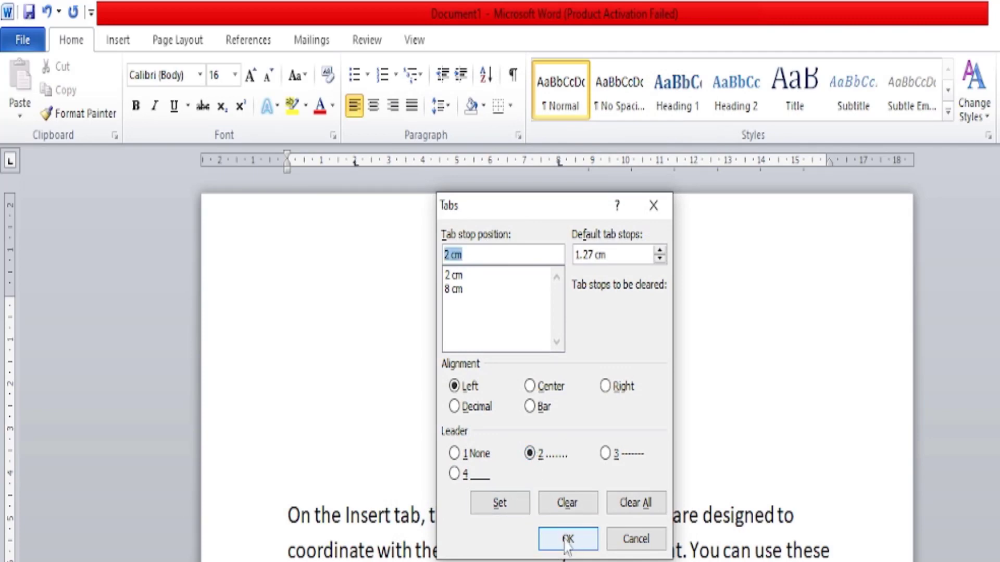
pyautogui.click(567, 539)
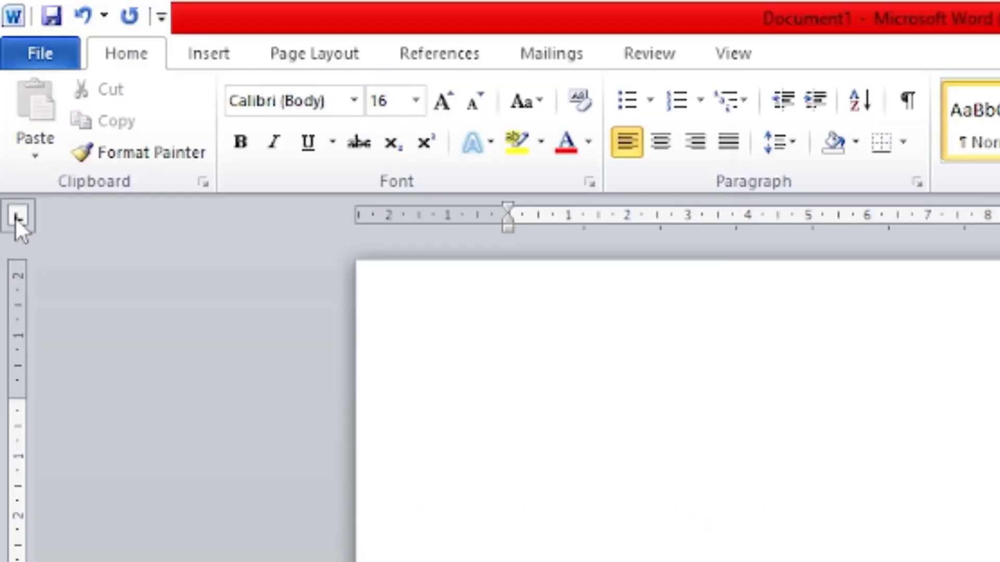
# Switch the ruler's tab selector to the right tab, and set left-aligned 2 cm and 8 cm stops with dotted leaders (2) on the blank line.
pyautogui.click(15, 218)
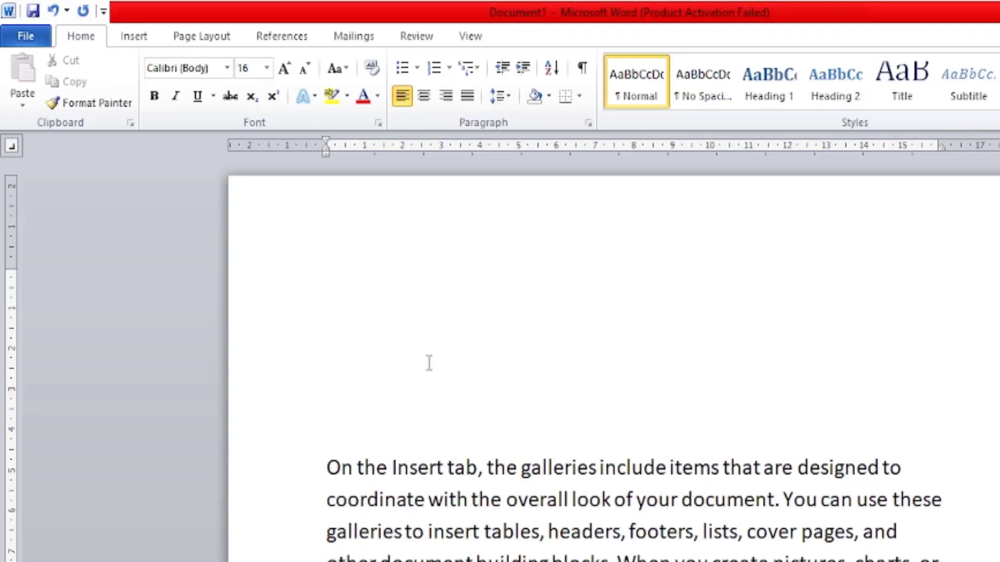
pyautogui.rightClick(668, 541)
pyautogui.click(488, 489)
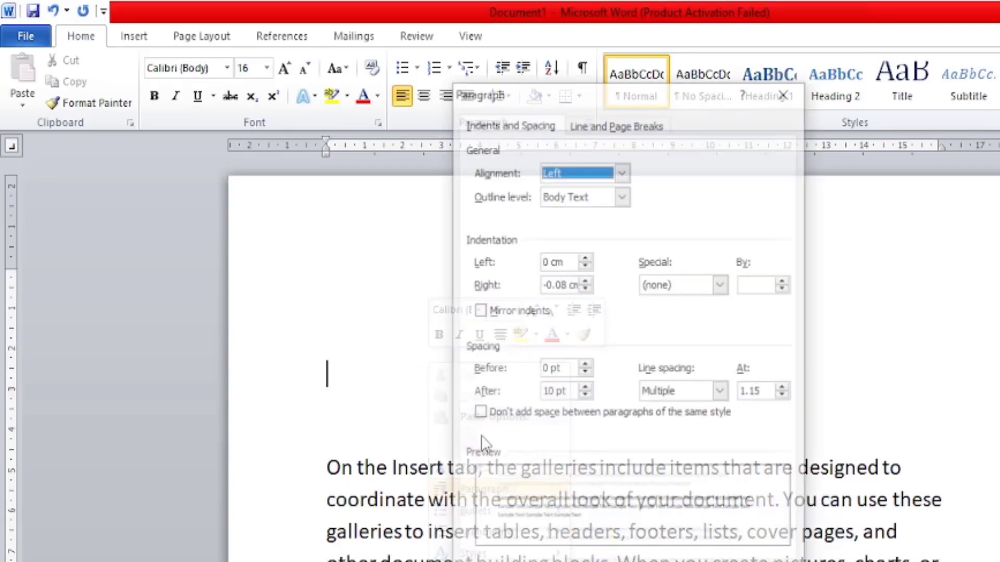
pyautogui.click(499, 560)
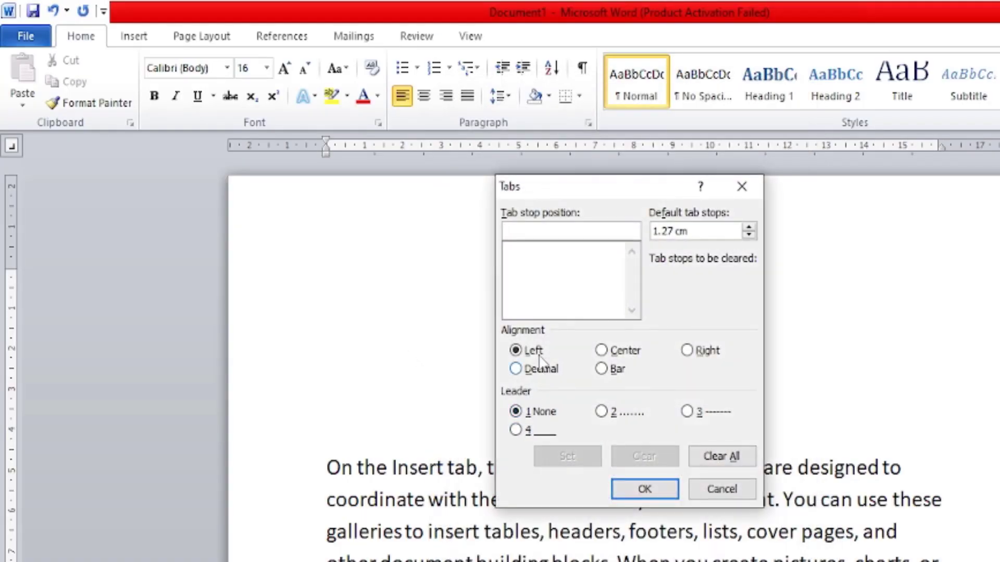
pyautogui.write('2')
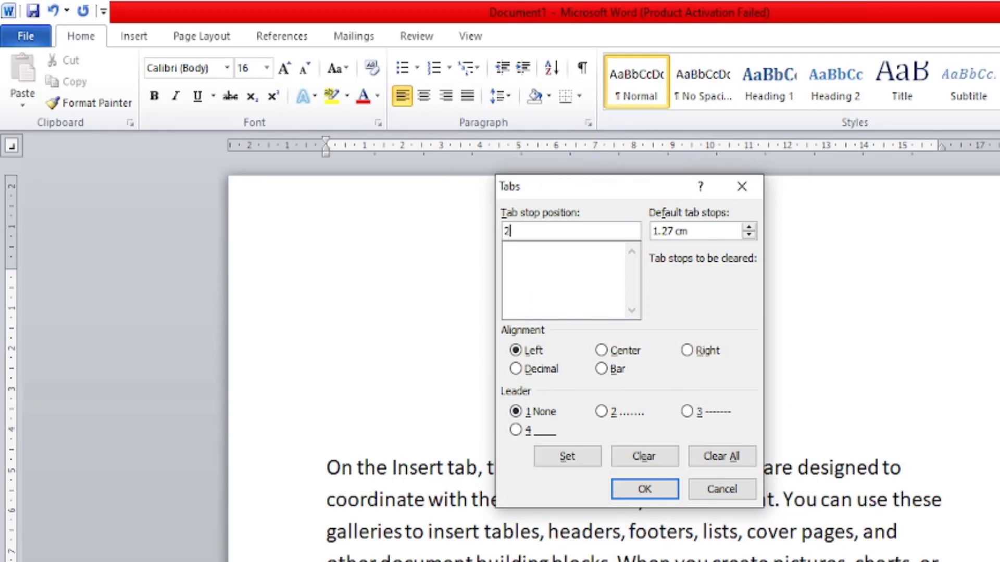
pyautogui.click(601, 411)
pyautogui.click(567, 457)
pyautogui.write('8')
pyautogui.click(601, 411)
pyautogui.click(567, 457)
pyautogui.click(632, 492)
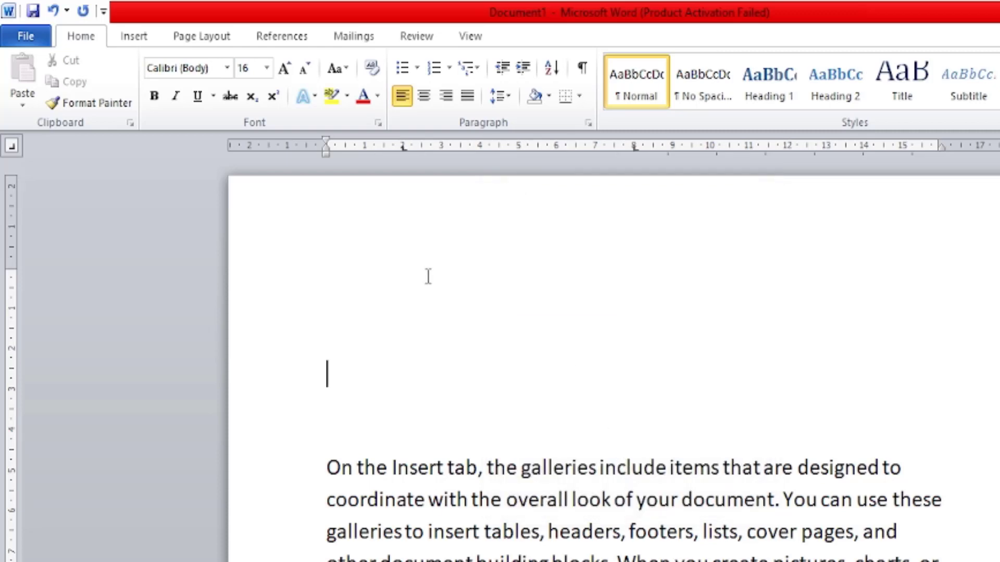
# Enter "This" and "apple" on the line, joined by dotted tab leaders through 2 cm to 8 cm, and start a new line.
pyautogui.write('this......')
pyautogui.press('Tab')
pyautogui.press('Tab')
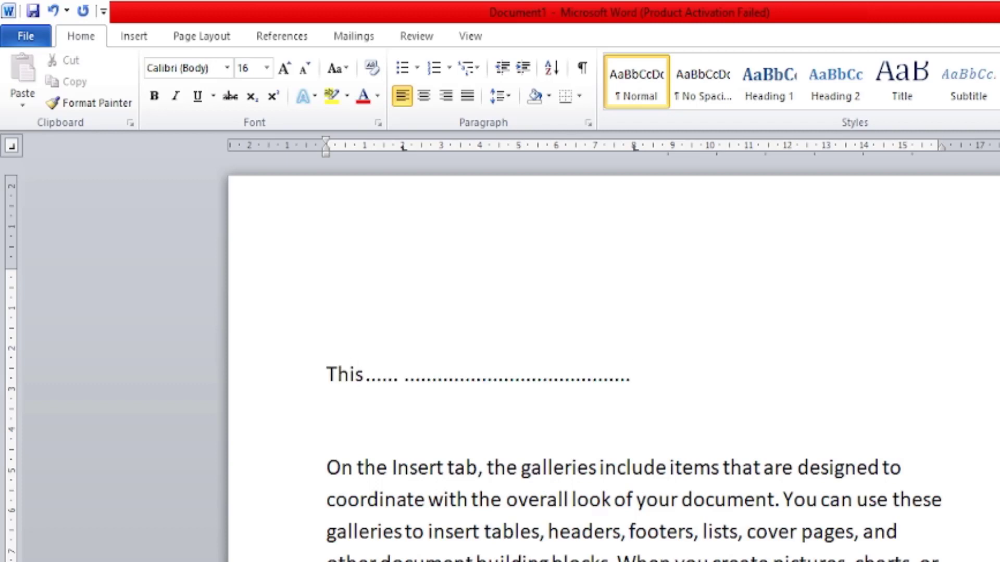
pyautogui.write('apple')
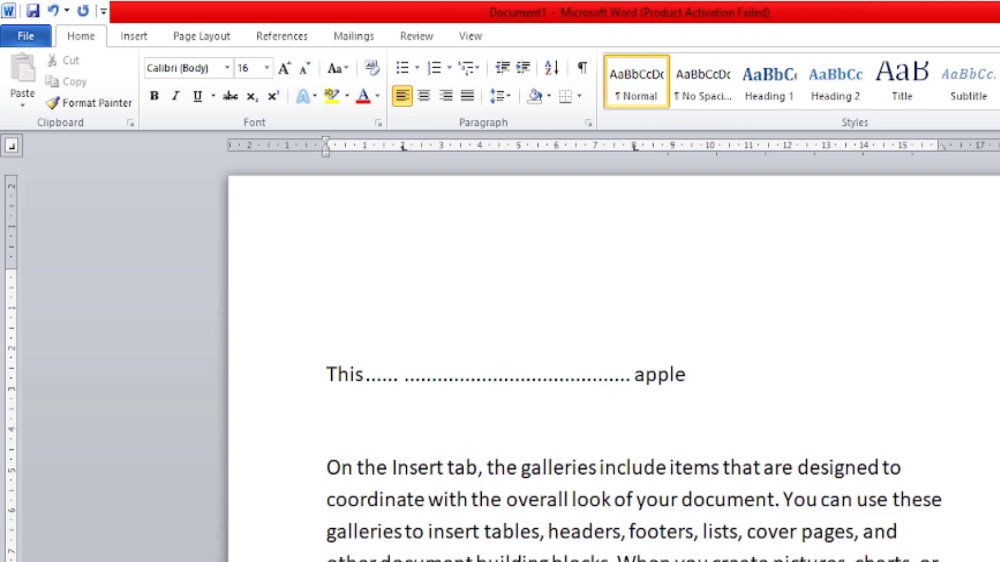
pyautogui.press('Return')
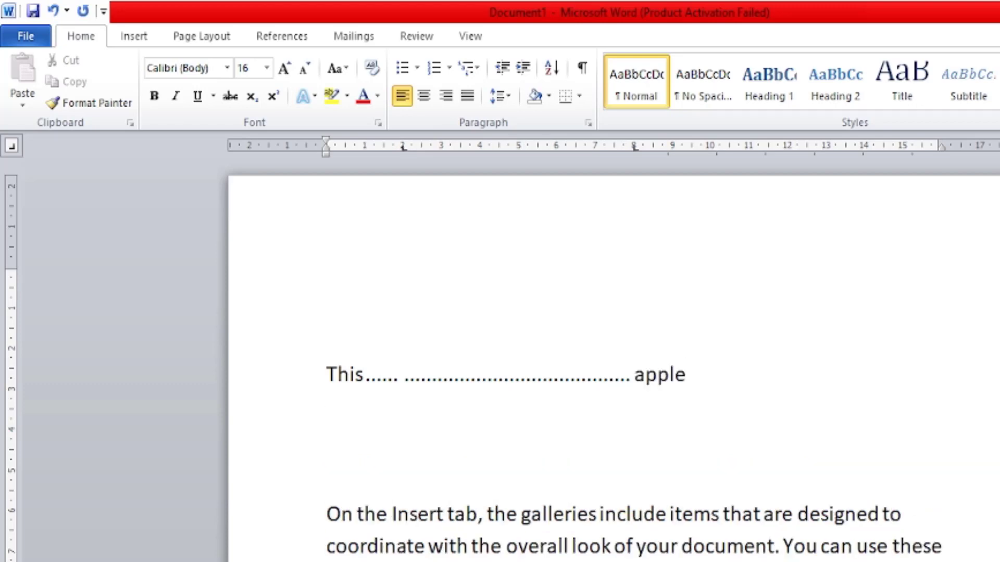
# Add two more dotted-leader lines, "That" with "house" and "It is" with "ball", placing the last words at the 8 cm stop.
pyautogui.write('that..... ........................................ house')
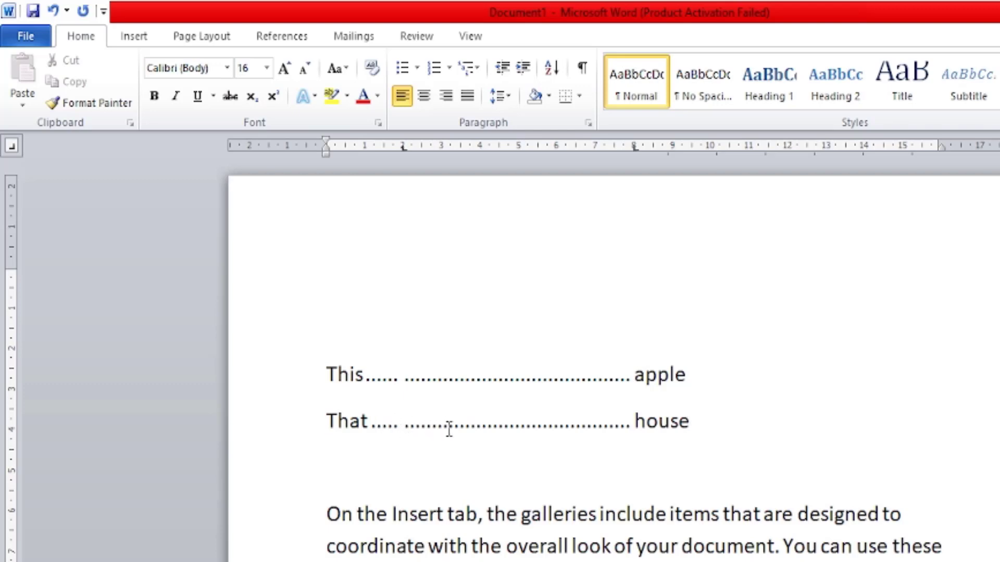
pyautogui.press('Return')
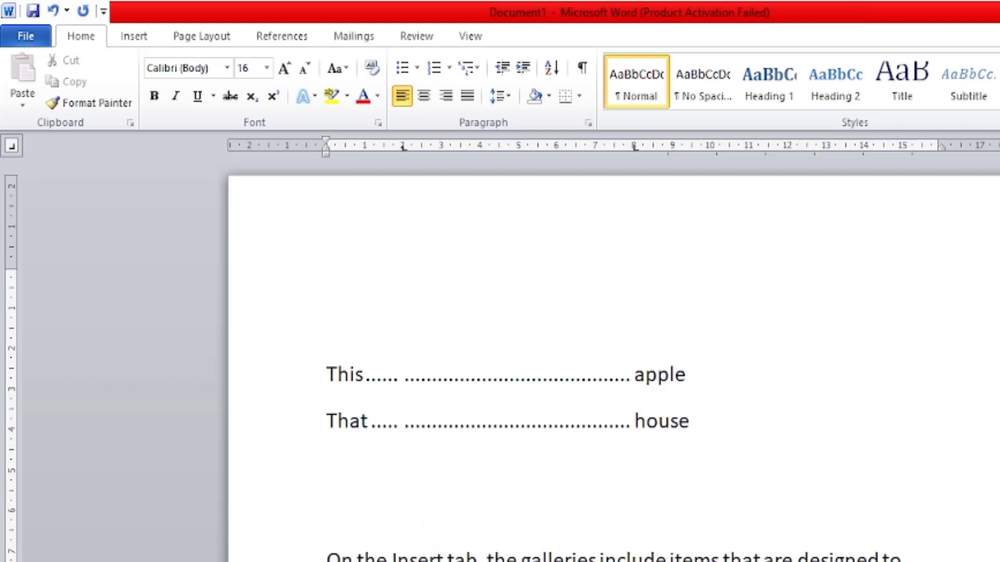
pyautogui.write('it')
pyautogui.write(' is.')
pyautogui.write('...... ....................................')
pyautogui.write(' ball')
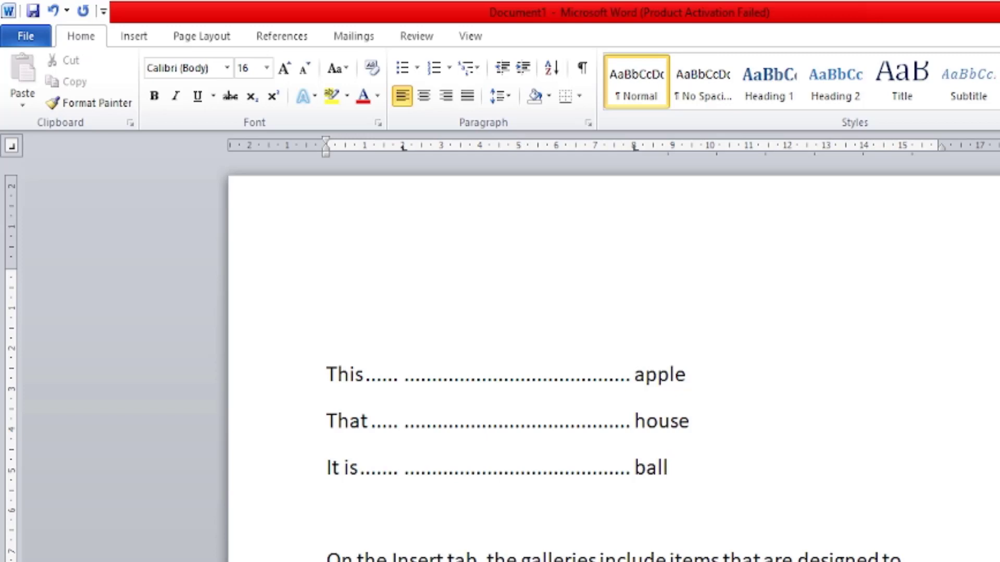
# Extend the "It is" line with a row of manually entered dots after "ball", and begin a new line.
pyautogui.write('.....................')
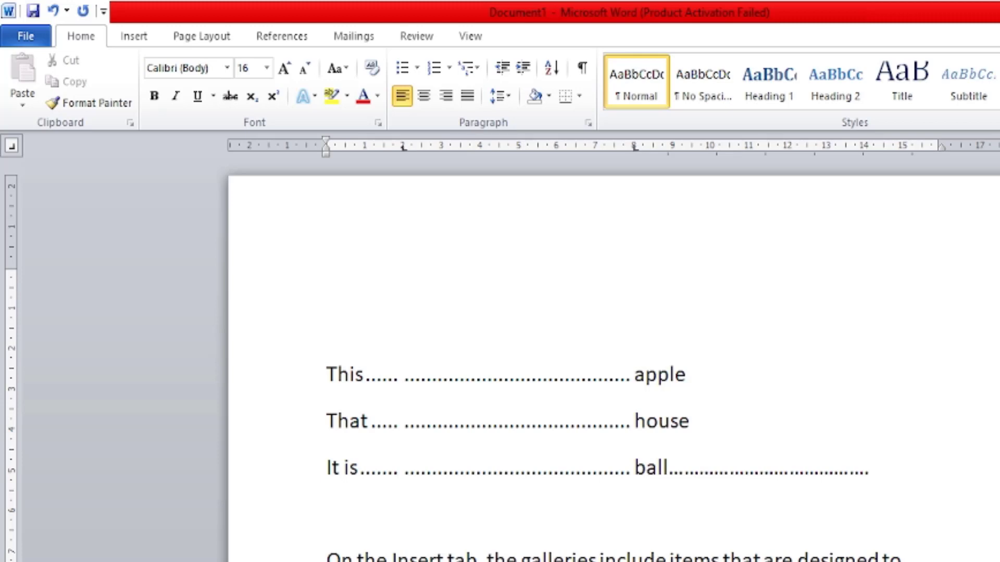
pyautogui.write('......')
pyautogui.press('Return')
# Enter "You" on the new line, tab with dotted leaders to the 8 cm stop and add a person's first name, followed by further tabs.
pyautogui.write('you')
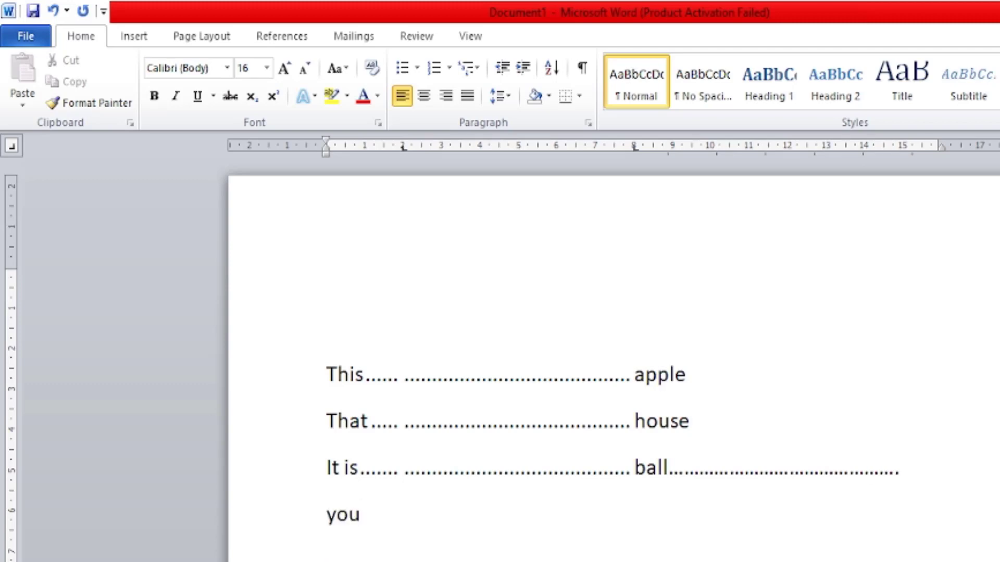
pyautogui.write(' ...... ................................................')
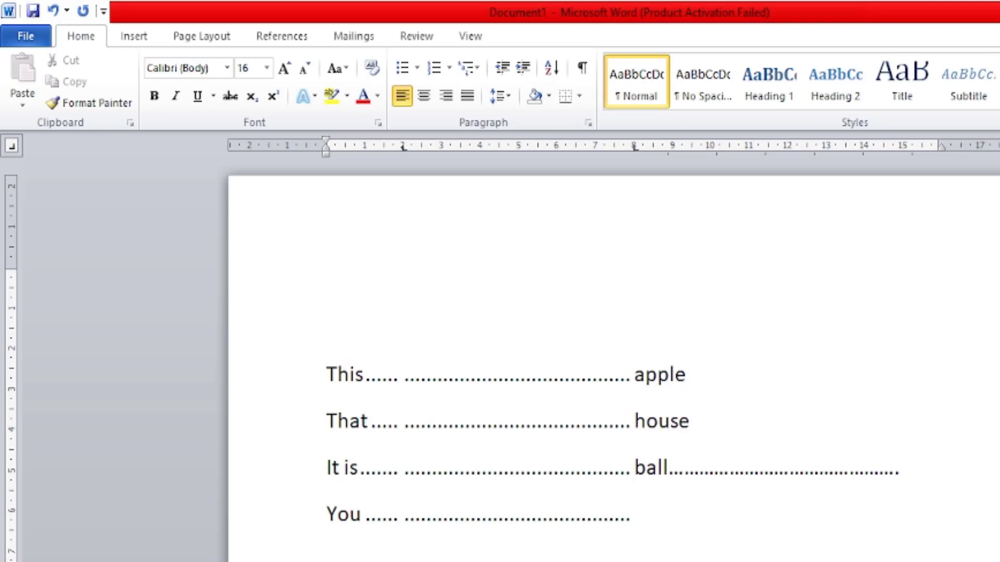
pyautogui.write('Ram')
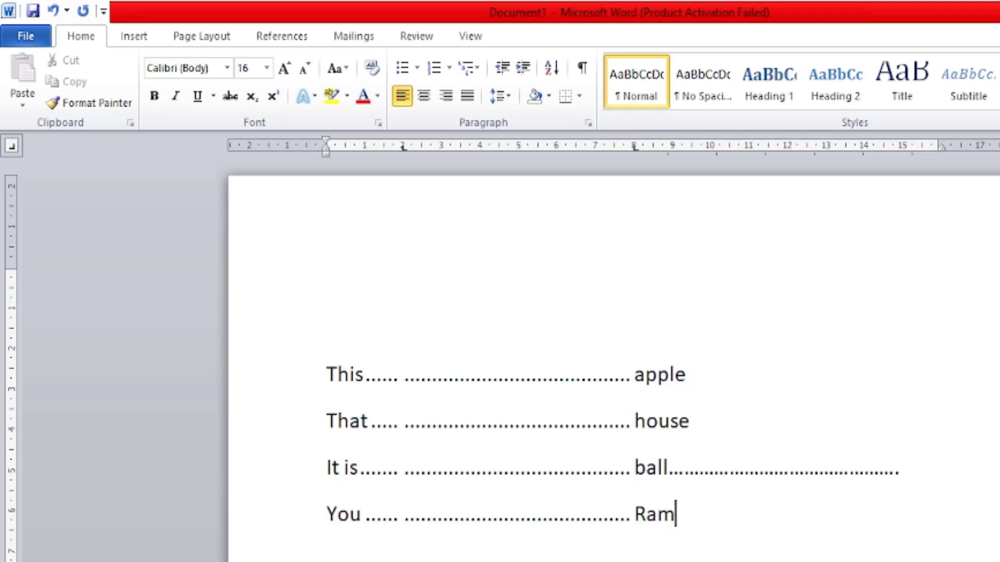
pyautogui.press('Tab')
pyautogui.press('Tab')
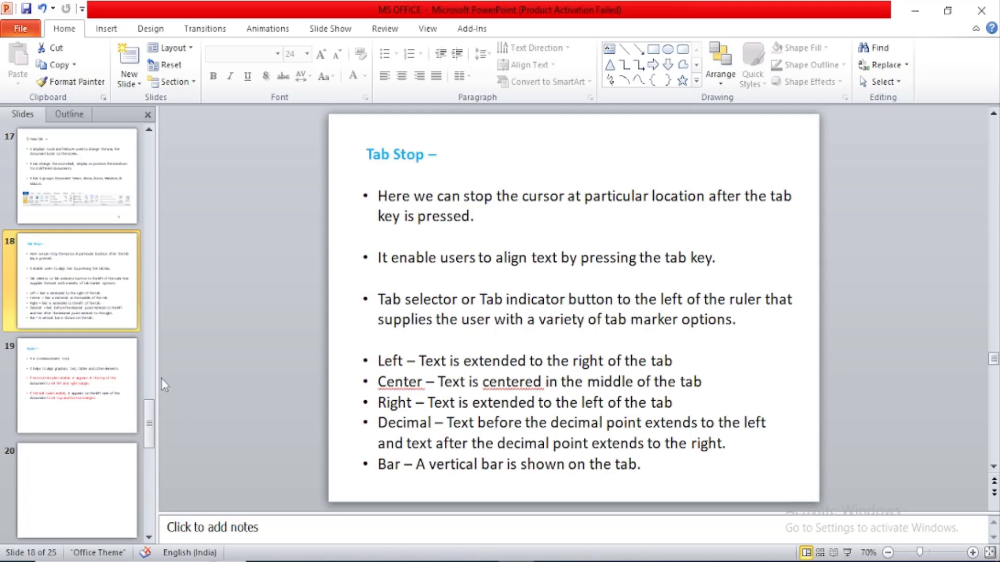
# Switch to the Tab Stop slide in PowerPoint and colour the Left bullet's description "Text is extended to the right of the tab" red.
pyautogui.click(128, 385)
pyautogui.click(53, 298)
pyautogui.moveTo(419, 361); pyautogui.dragTo(704, 362)
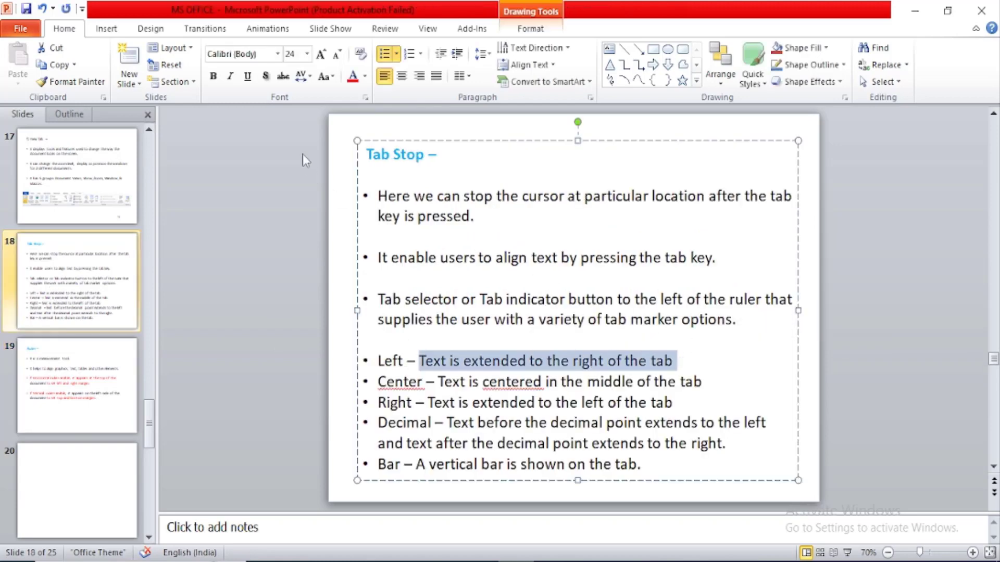
pyautogui.click(353, 76)
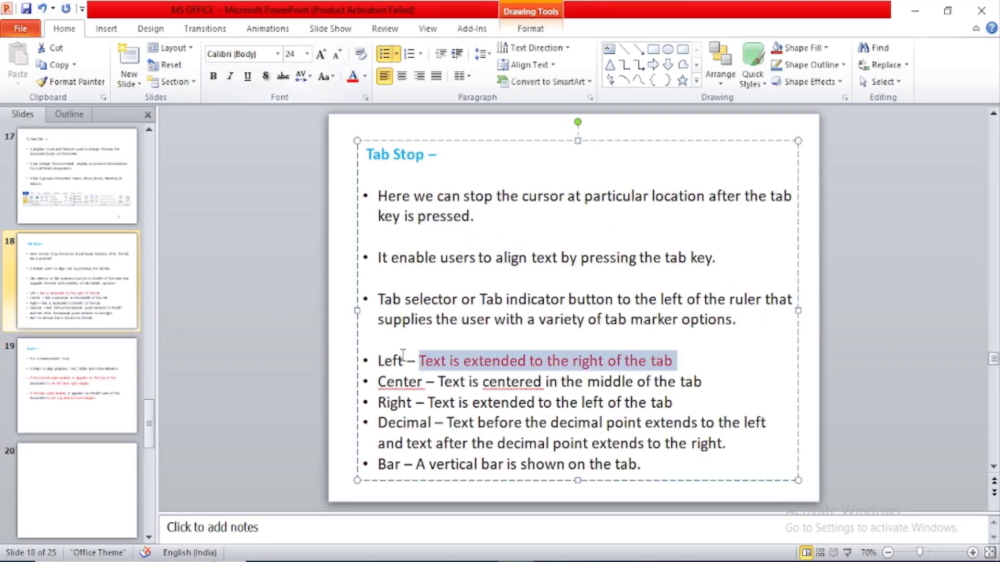